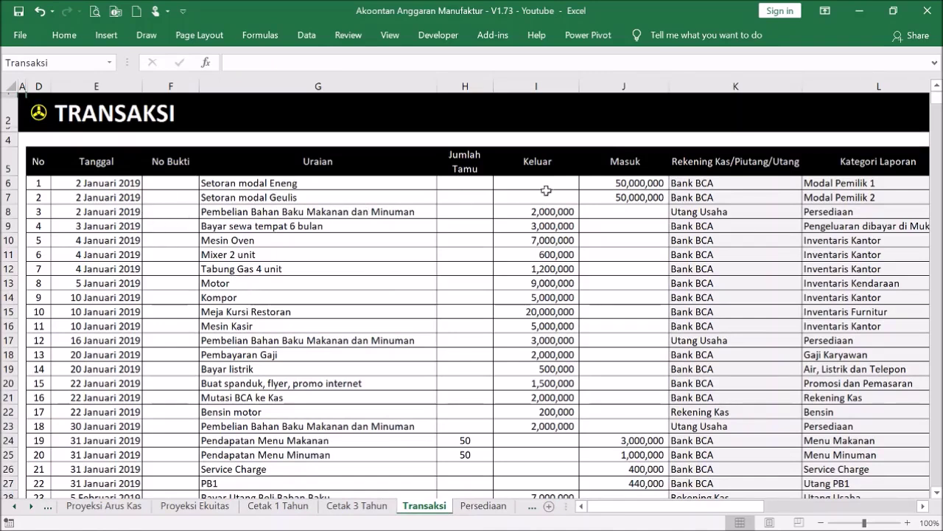
Step: Examine the date, description, outgoing, incoming, account and report category columns of the Transaksi sheet
drag(98, 189, 104, 369)
click(103, 369)
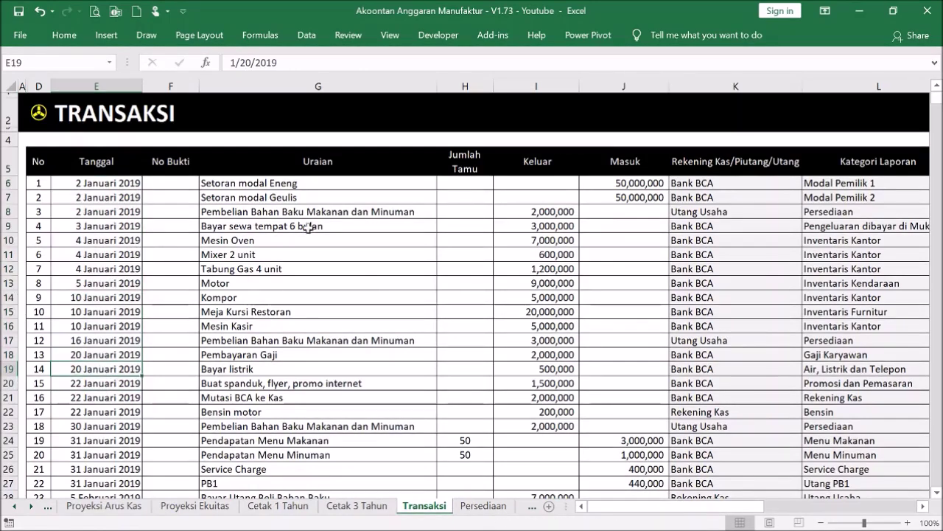
drag(308, 228, 309, 369)
click(310, 368)
click(556, 211)
drag(557, 212, 593, 297)
click(621, 198)
click(713, 210)
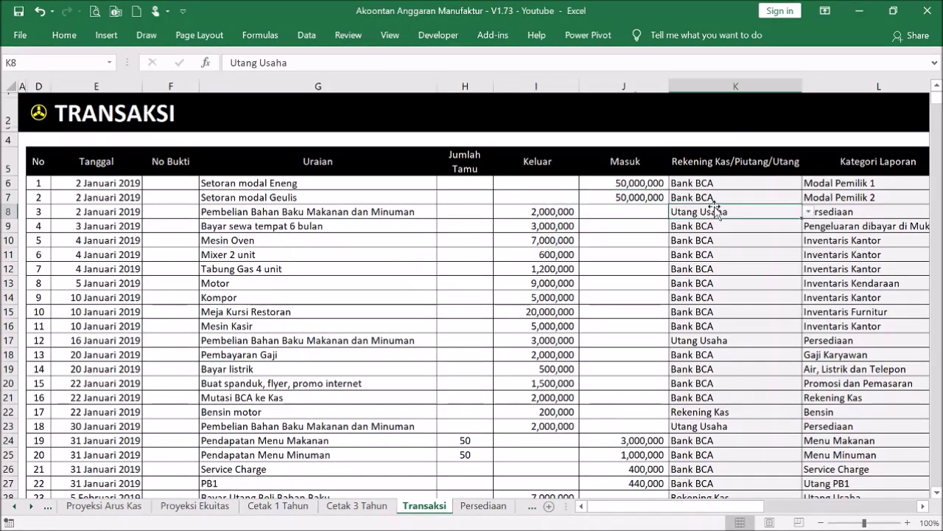
click(861, 221)
Step: Look through the Transaksi records up to July 2019, checking the food and beverage raw material purchases and their Persediaan category
scroll(862, 218, down, 11)
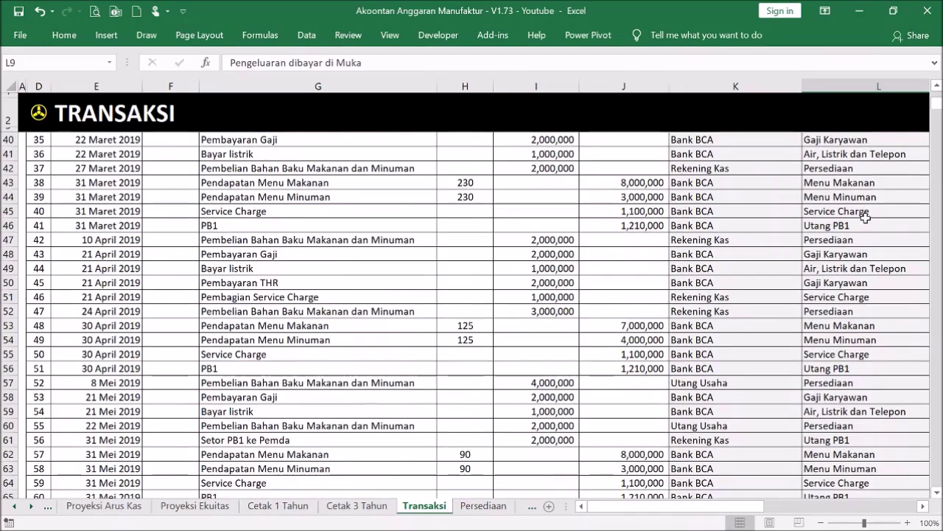
scroll(864, 218, down, 8)
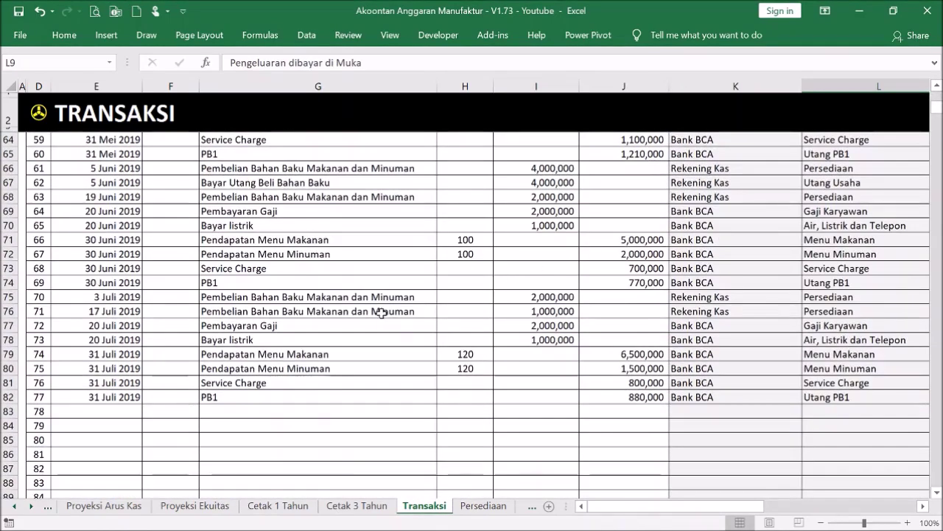
click(379, 310)
drag(837, 289, 836, 312)
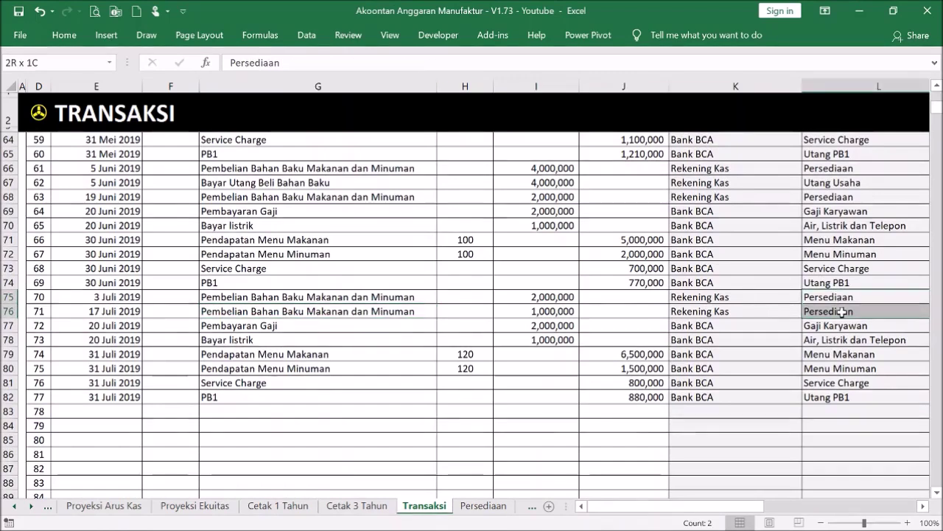
drag(398, 298, 406, 311)
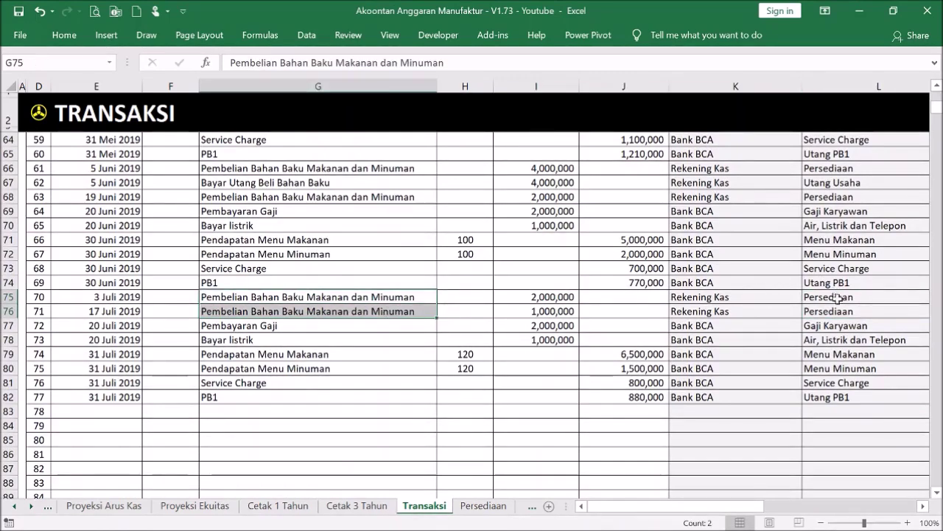
drag(838, 297, 839, 311)
scroll(421, 342, up, 10)
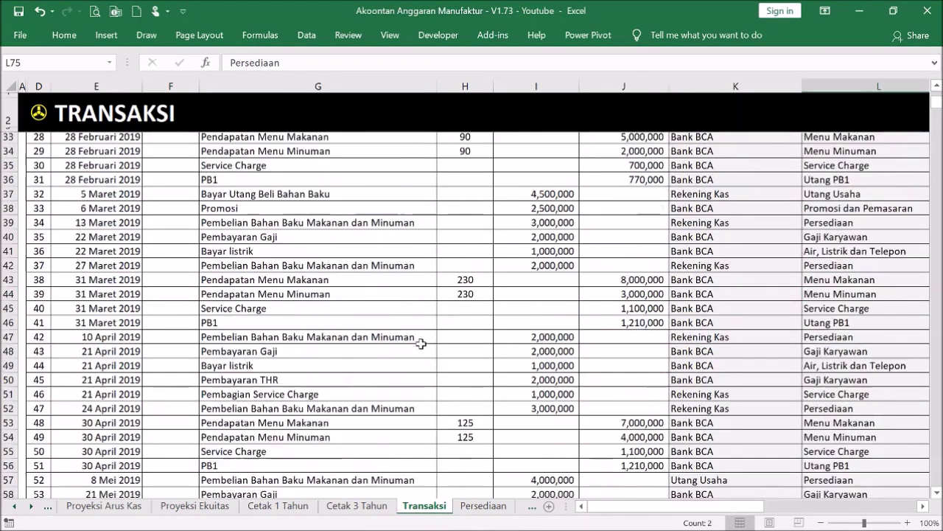
scroll(421, 341, up, 9)
Step: Open the Persediaan sheet under Realisasi and examine the monthly HPP figures for Menu Makanan
click(38, 127)
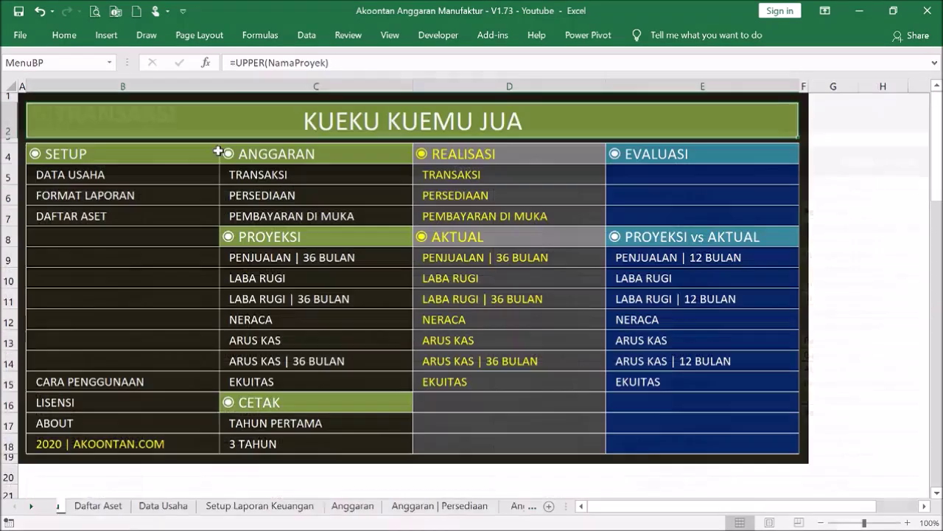
click(446, 198)
drag(317, 183, 347, 268)
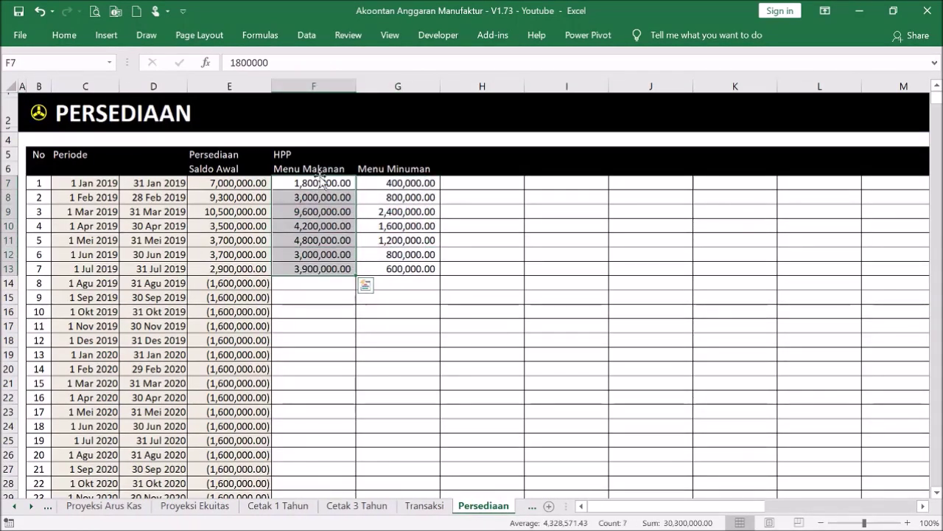
drag(309, 182, 317, 262)
click(317, 258)
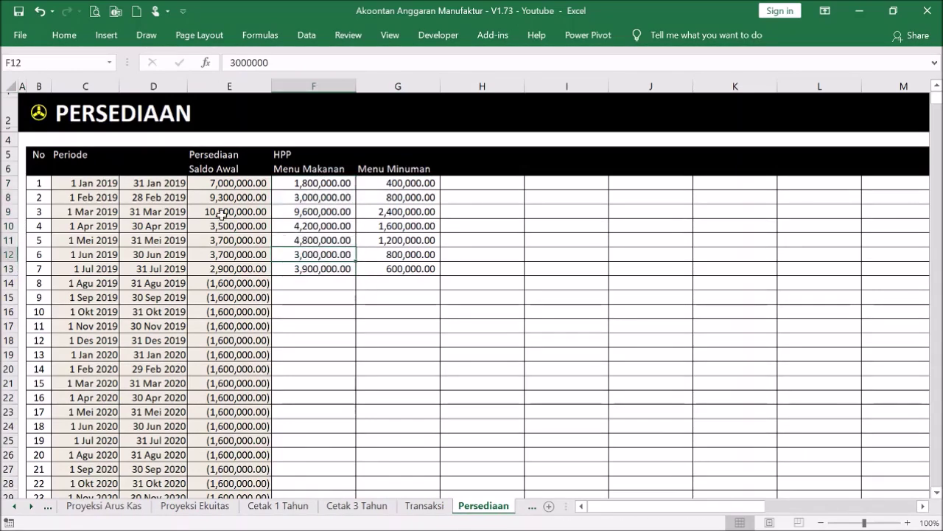
Step: Open the actual Laba Rugi report and examine the direct variable costs for Tahun 1
click(185, 115)
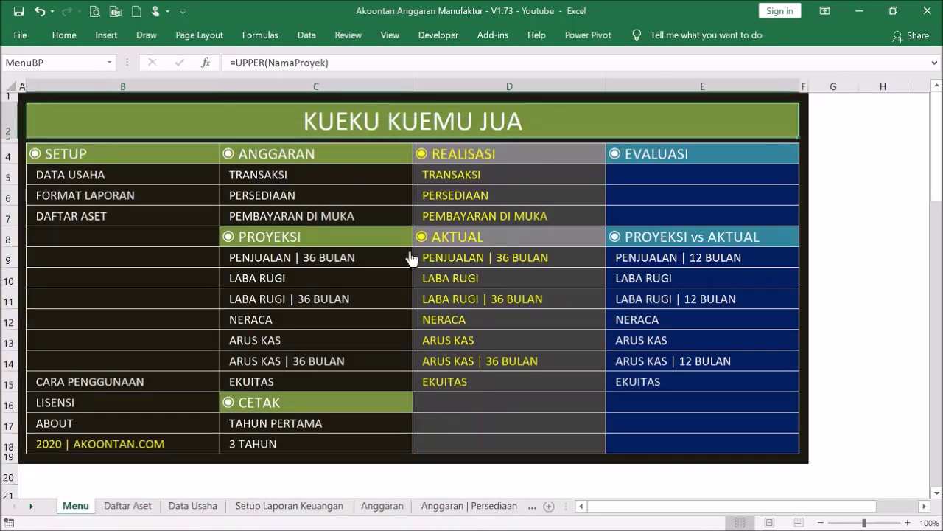
click(475, 281)
scroll(375, 289, down, 2)
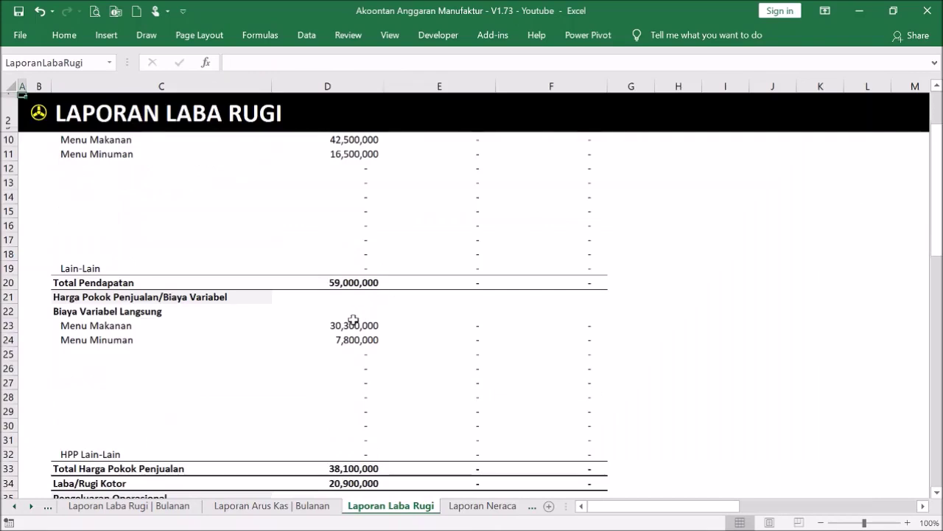
drag(346, 325, 359, 440)
click(357, 379)
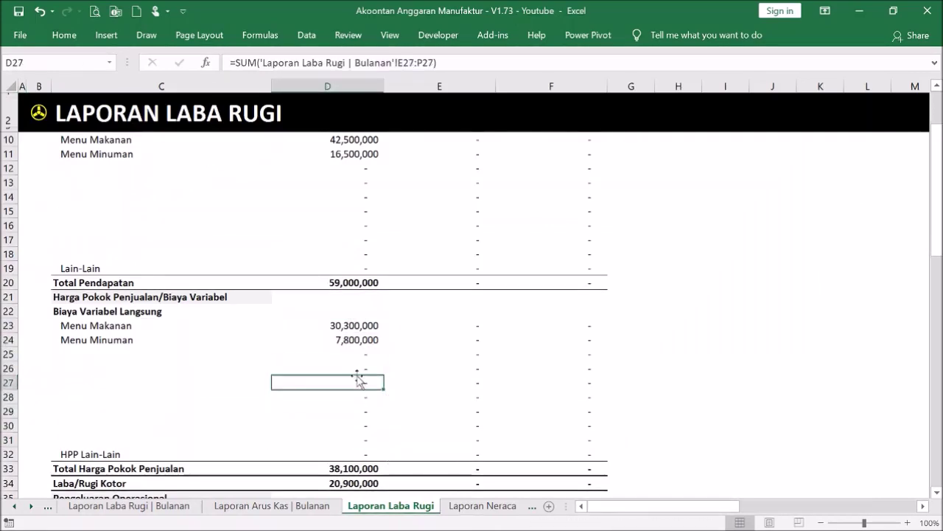
scroll(378, 315, up, 2)
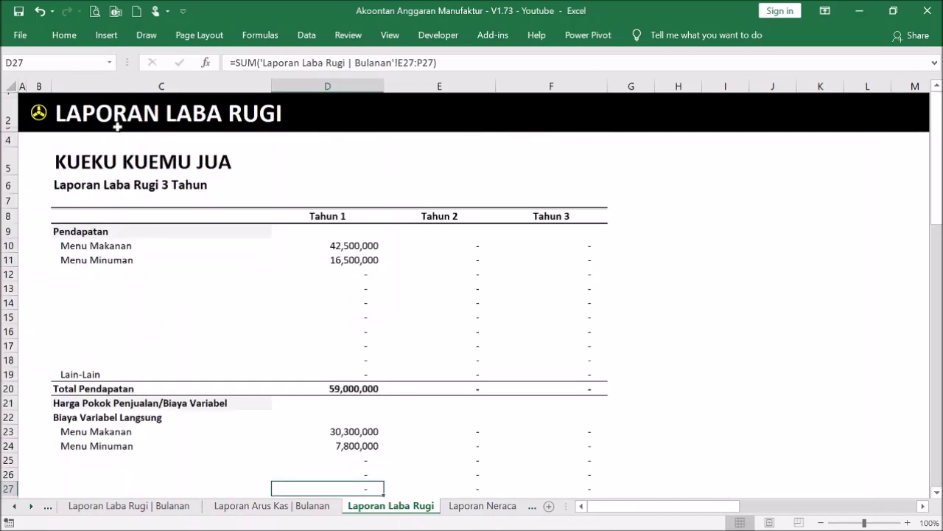
Step: Open the 12-month Laba Rugi evaluation and look through its realisation figures and charts
click(42, 118)
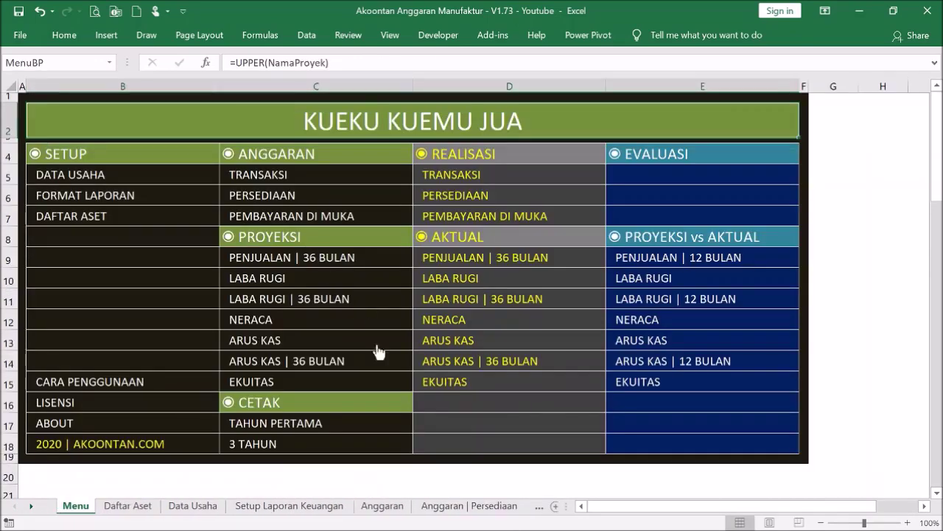
click(638, 300)
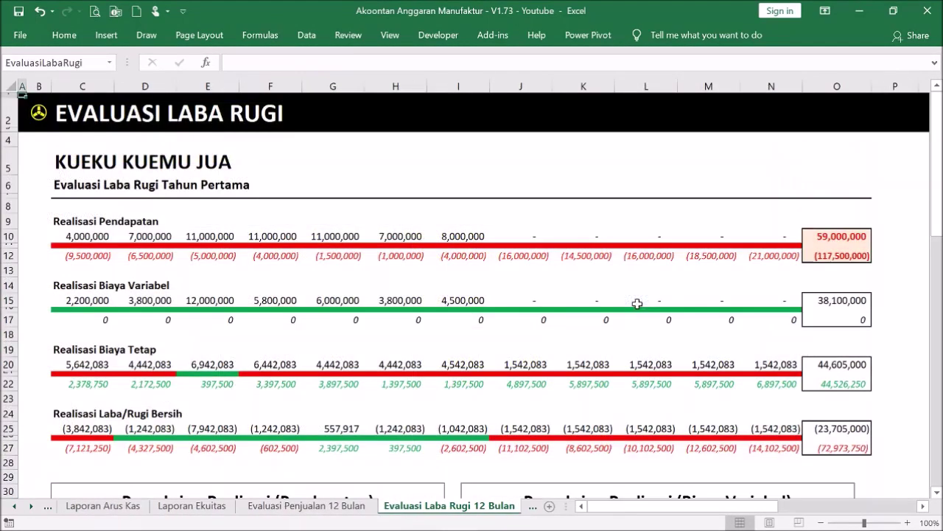
scroll(239, 268, down, 6)
scroll(239, 269, up, 5)
Step: Open the actual 36-month Laba Rugi report and inspect the Persediaan reference in the Menu Minuman cost formula for Bulan 1
click(40, 112)
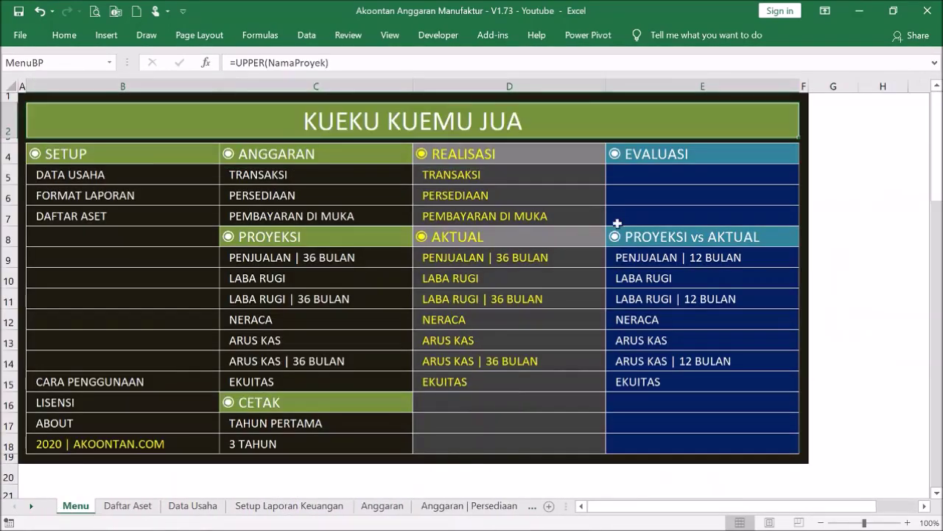
click(472, 299)
click(456, 255)
scroll(457, 265, down, 4)
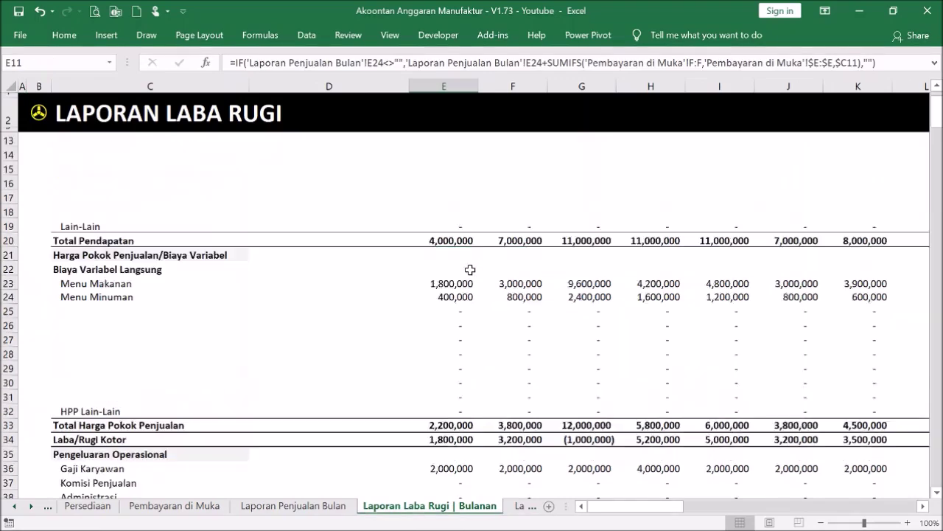
click(456, 256)
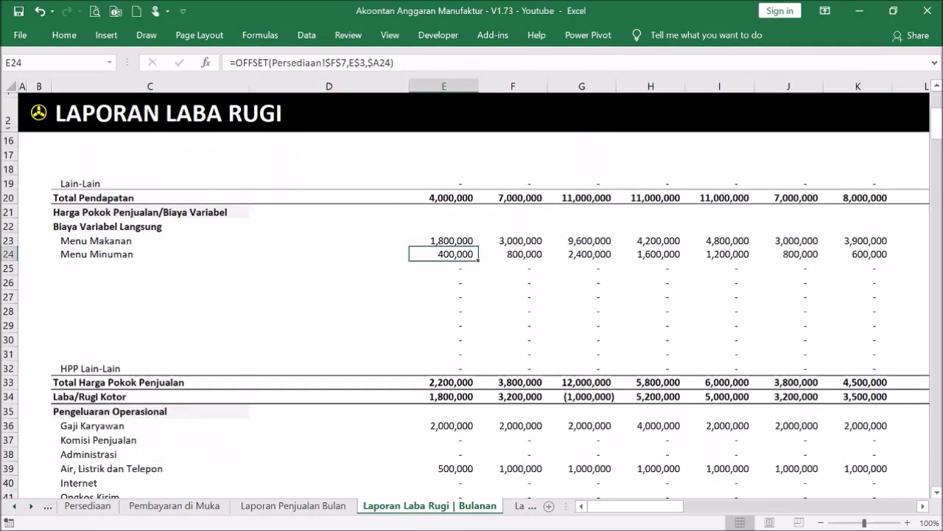
drag(272, 63, 348, 62)
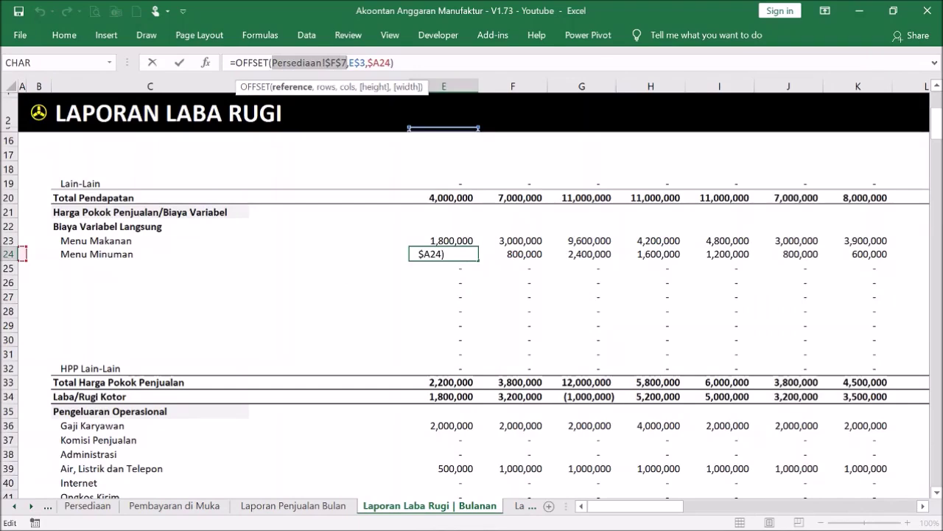
key(Escape)
click(544, 212)
scroll(549, 208, up, 4)
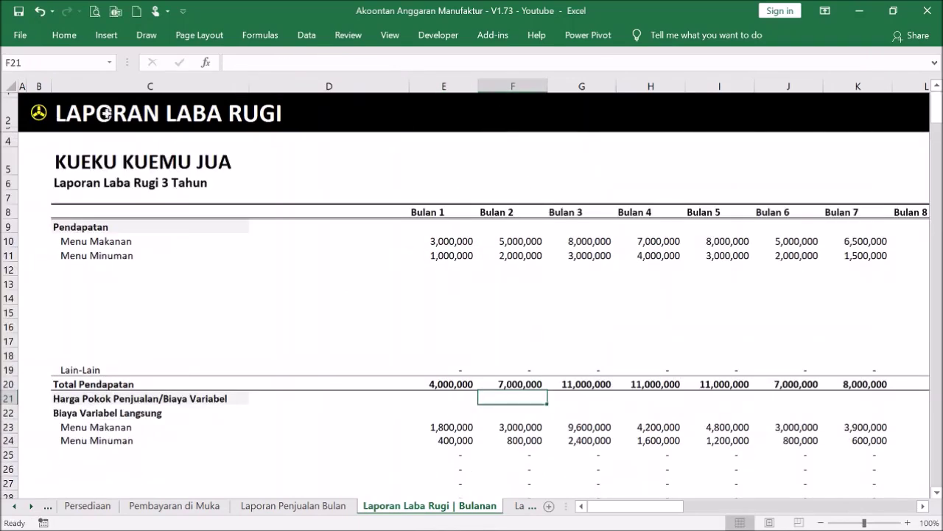
Step: Revisit the Transaksi sheet and the Persediaan sheet under Realisasi
click(45, 124)
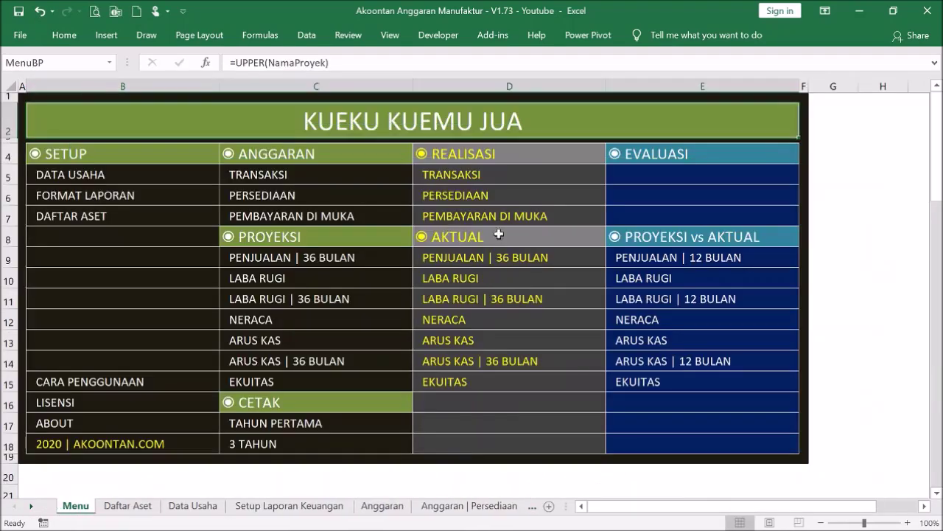
click(451, 175)
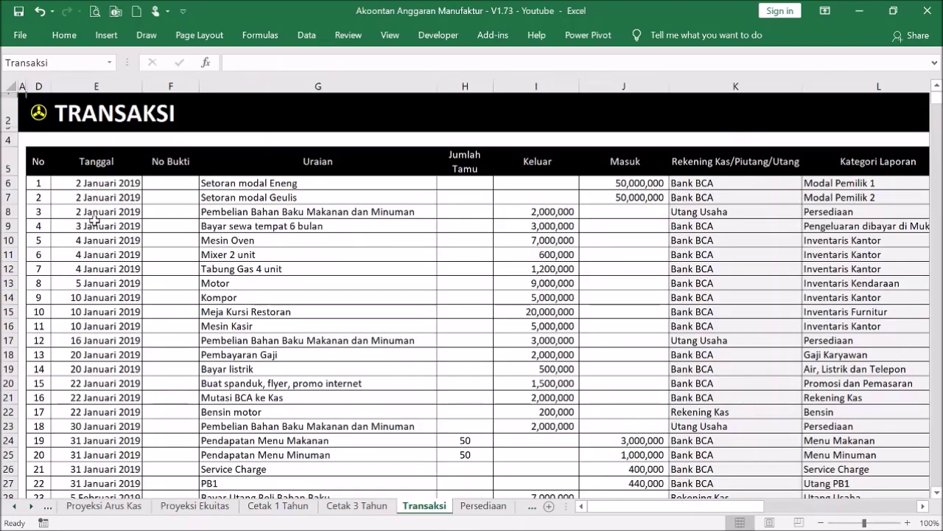
click(33, 130)
click(469, 194)
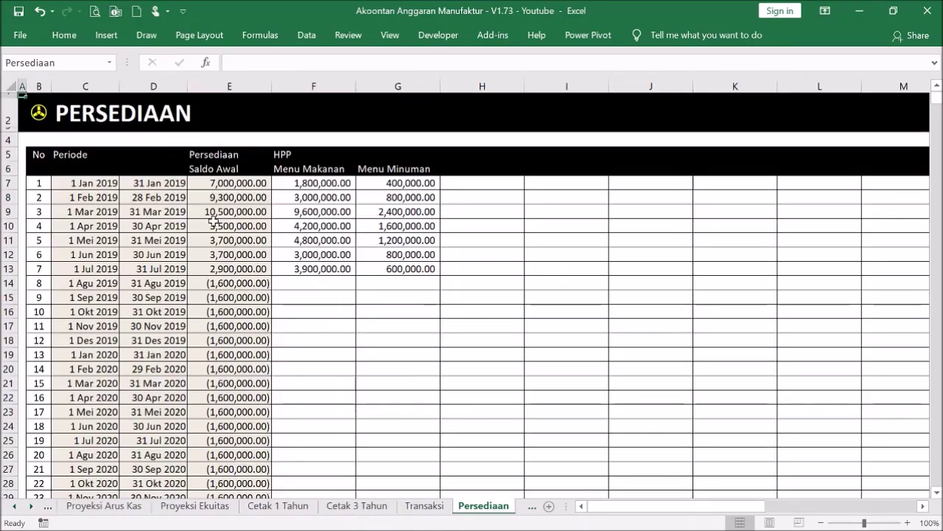
Step: Open Pembayaran di Muka under Realisasi and examine the Beban Sewa Tempat usage from Bulan 1 to Bulan 6
click(40, 113)
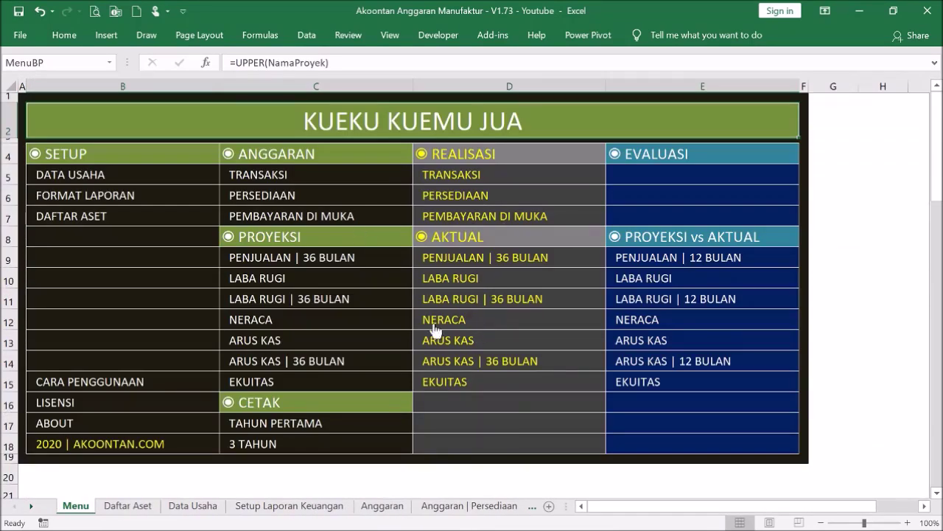
click(534, 217)
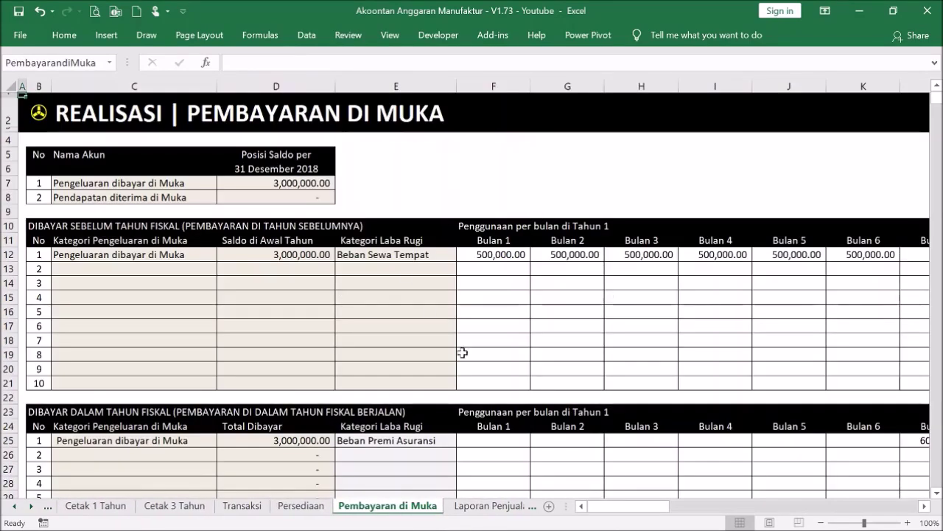
drag(501, 253, 516, 343)
scroll(524, 331, down, 2)
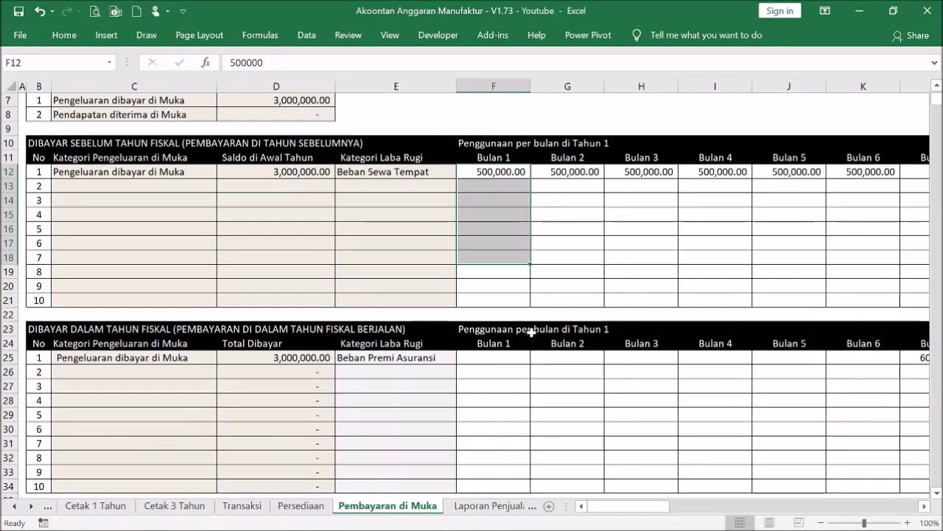
drag(519, 171, 827, 192)
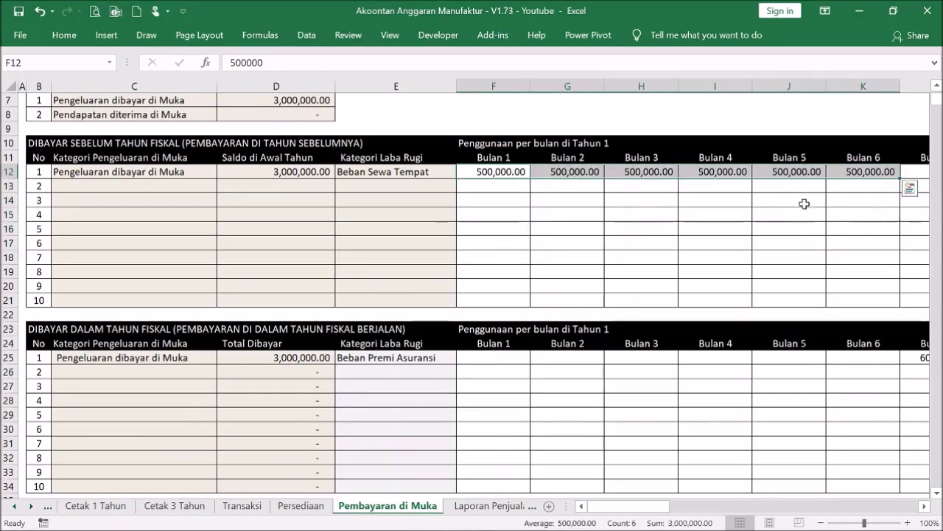
click(507, 208)
drag(509, 168, 804, 197)
click(780, 204)
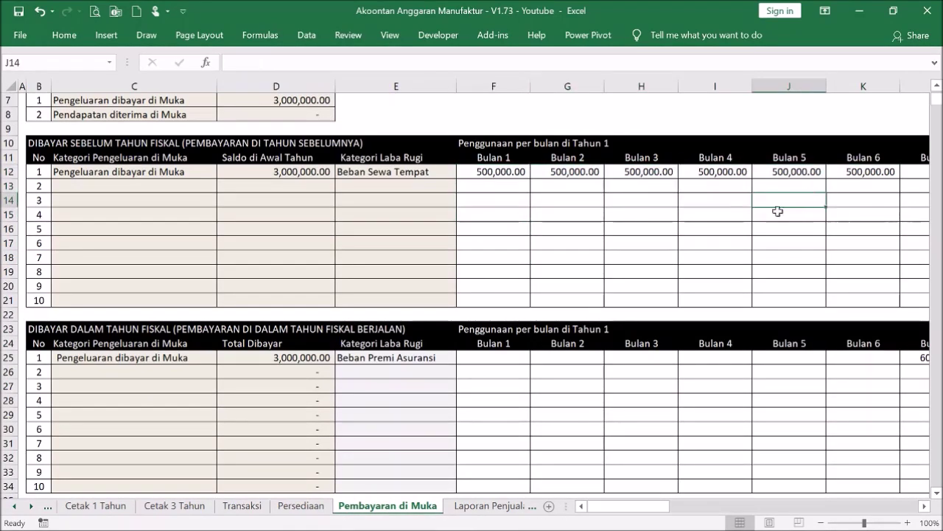
Step: Examine the monthly usage grid for payments made within the current fiscal year
scroll(778, 212, down, 2)
drag(487, 273, 844, 402)
click(727, 368)
scroll(721, 361, up, 4)
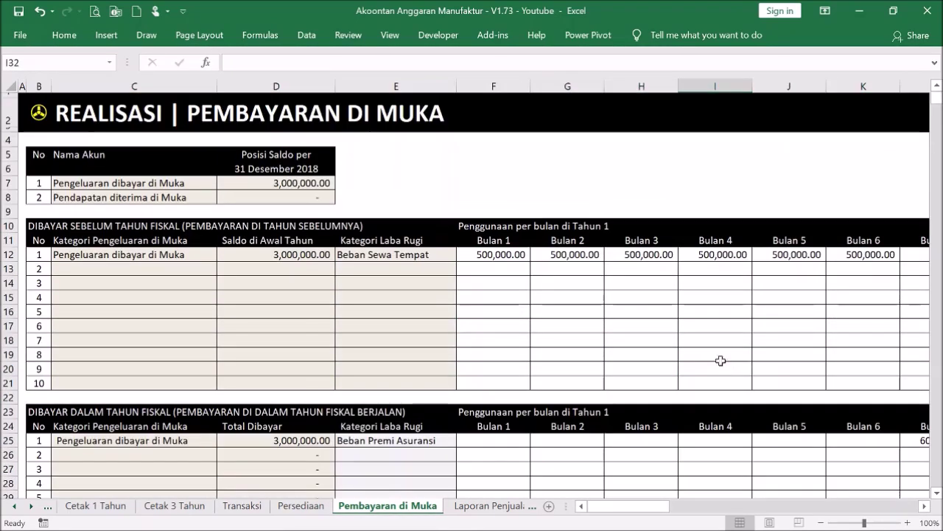
Step: Copy the budget transactions in E6:L26 of the Anggaran sheet and return to the Menu sheet
click(38, 113)
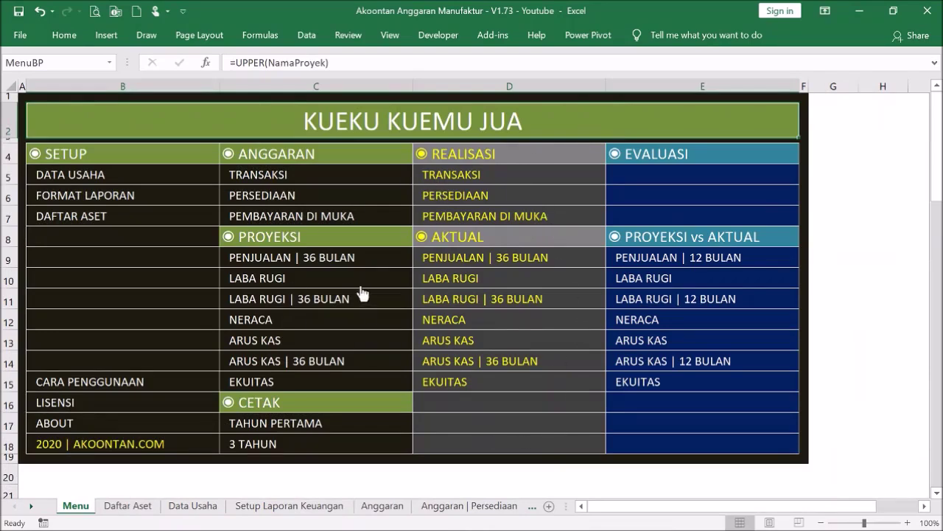
click(264, 178)
drag(119, 190, 832, 468)
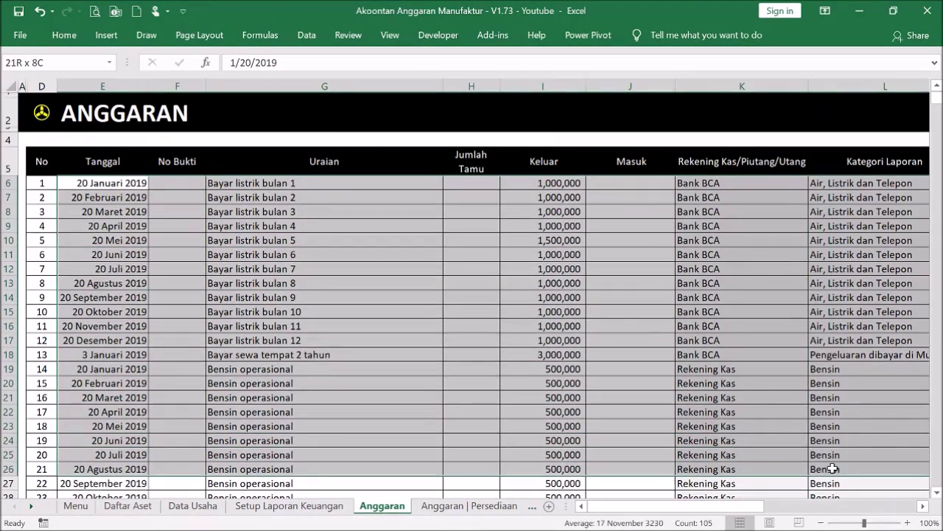
right_click(558, 289)
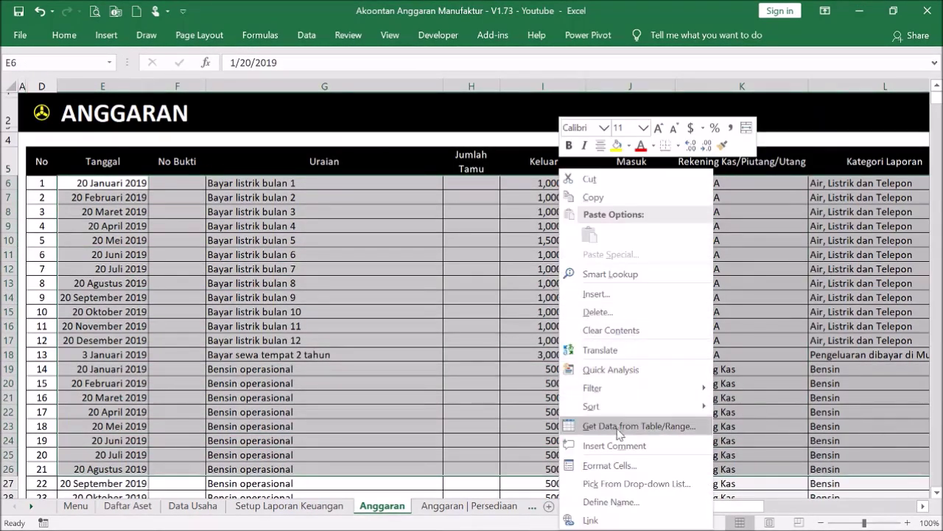
click(594, 197)
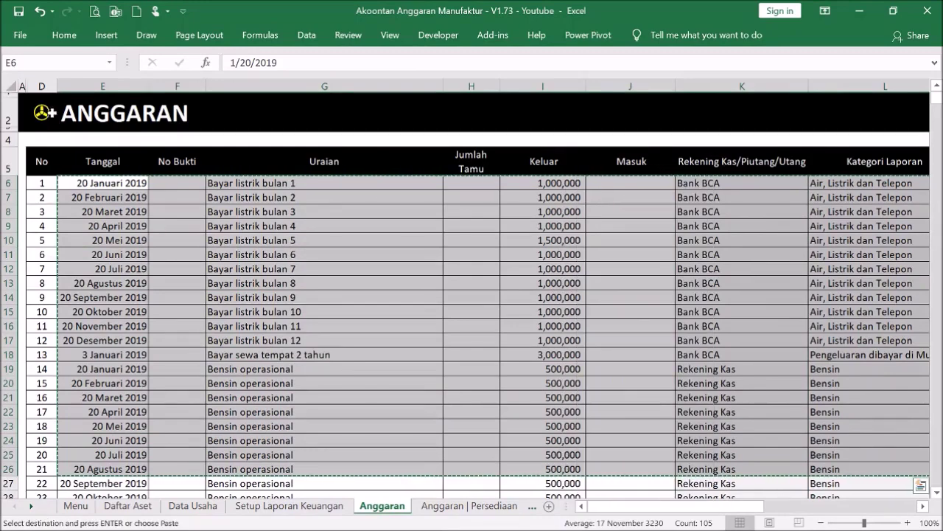
click(49, 114)
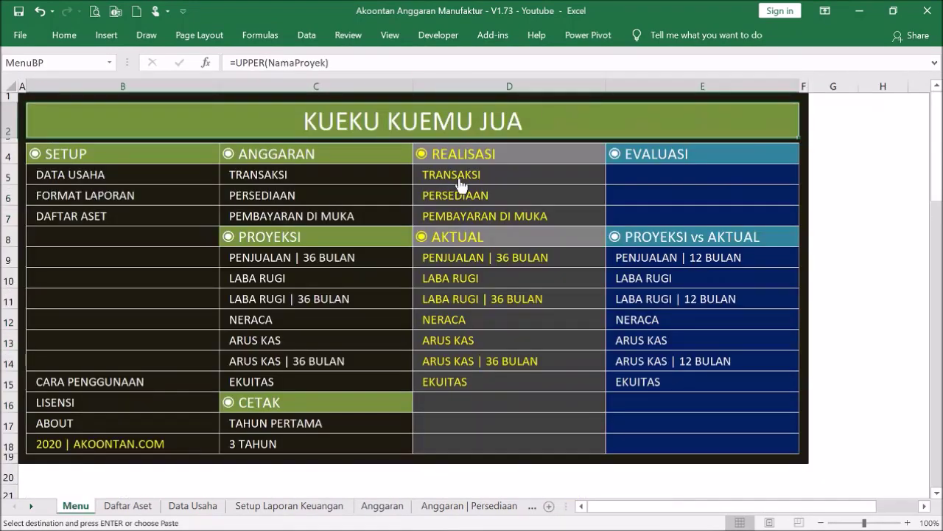
Step: Try pasting the copied budget transactions as values at E6 of the Realisasi Transaksi sheet, undo the paste and return to the Menu sheet
click(458, 182)
click(129, 183)
right_click(130, 184)
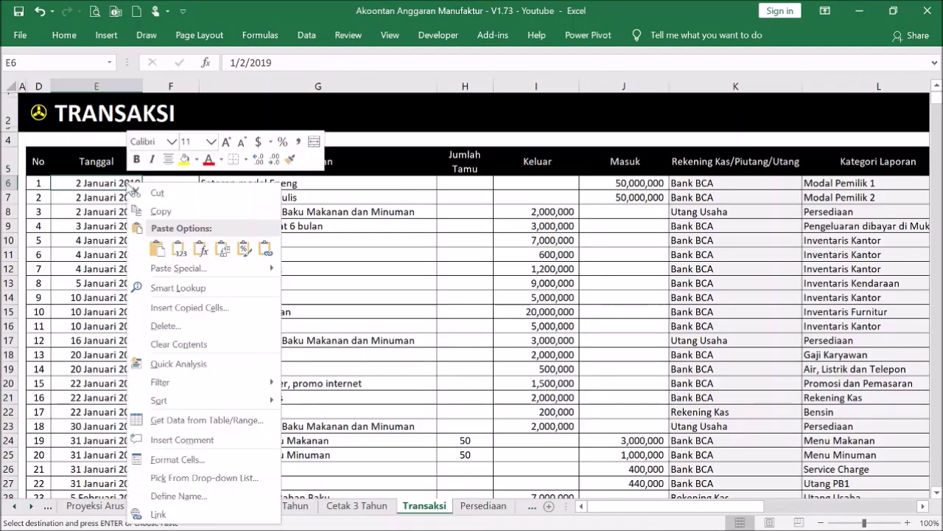
click(178, 249)
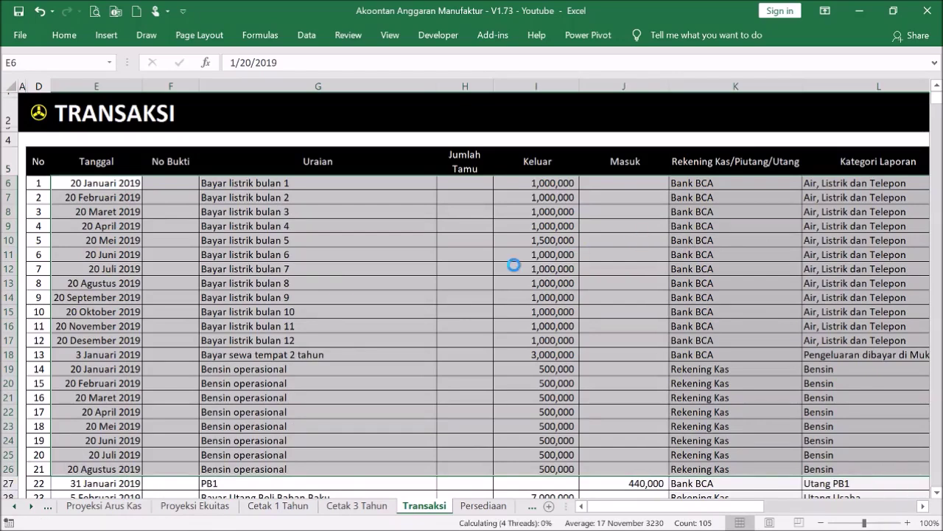
key(ctrl+z)
click(385, 259)
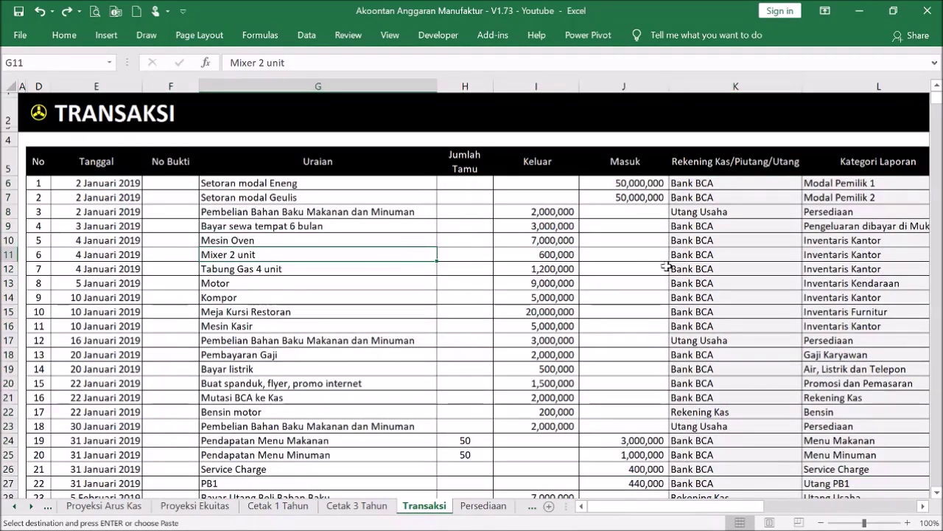
click(41, 113)
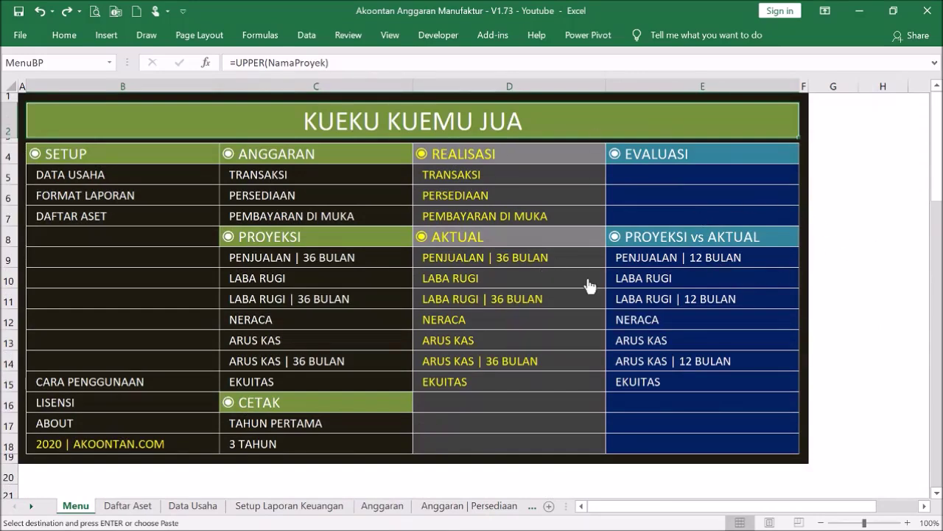
Step: Open the Laba Rugi report under Aktual and hide its empty revenue rows 12 to 18
click(442, 283)
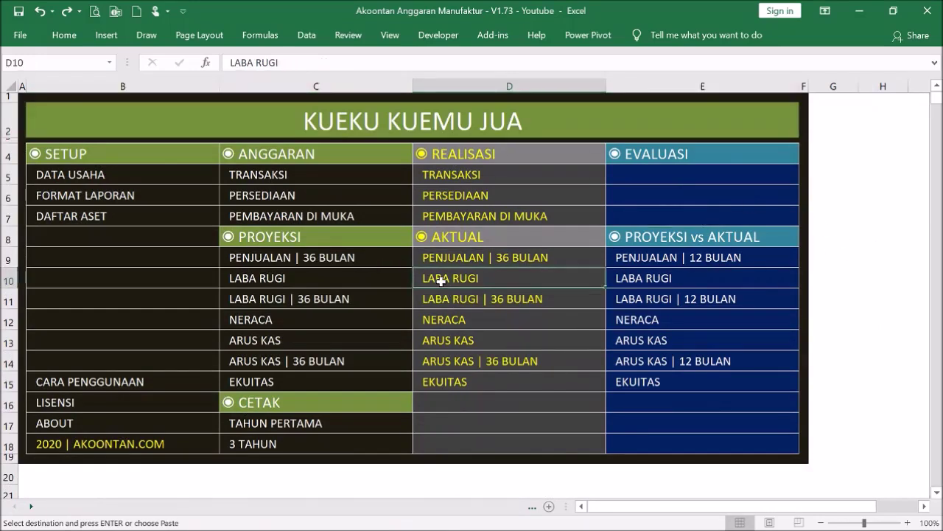
scroll(494, 294, down, 5)
scroll(497, 293, up, 5)
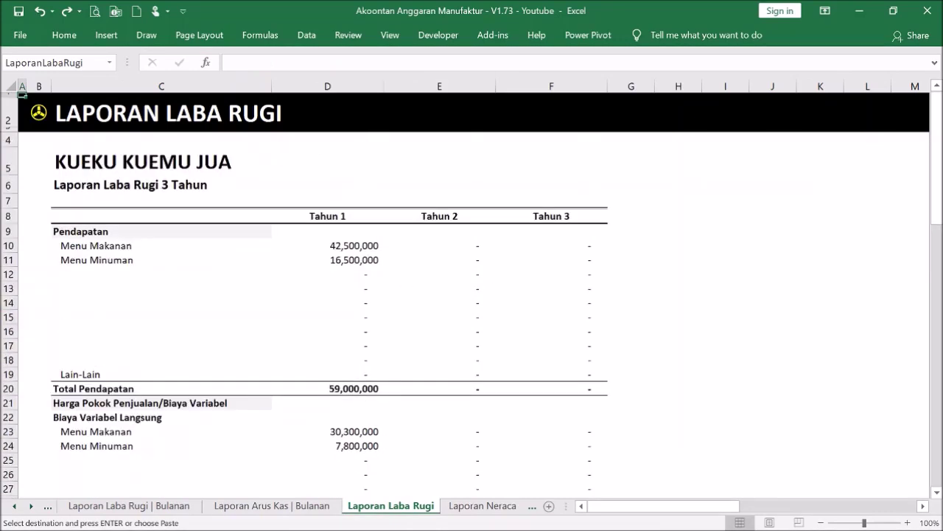
drag(6, 274, 8, 361)
right_click(112, 328)
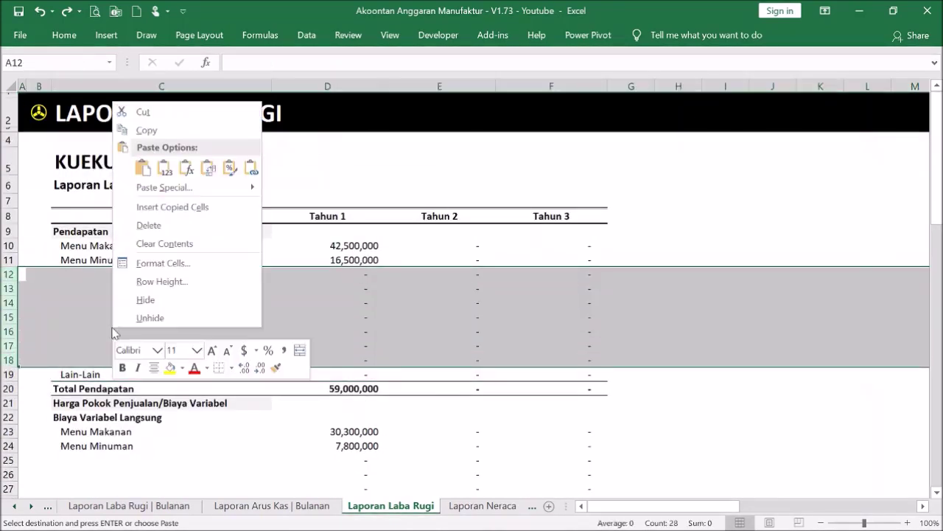
click(161, 299)
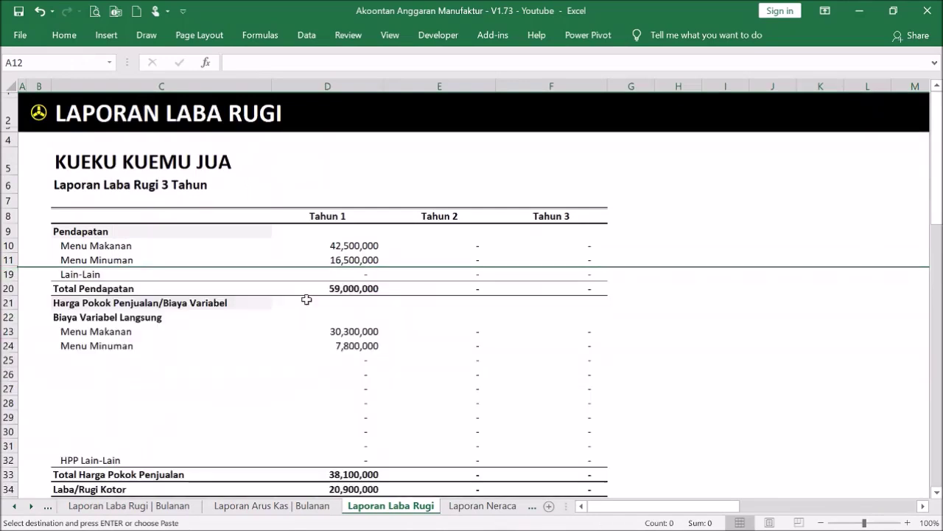
Step: Hide the empty direct variable cost rows 25 to 31 of the profit and loss report
drag(10, 360, 70, 445)
right_click(116, 422)
click(134, 391)
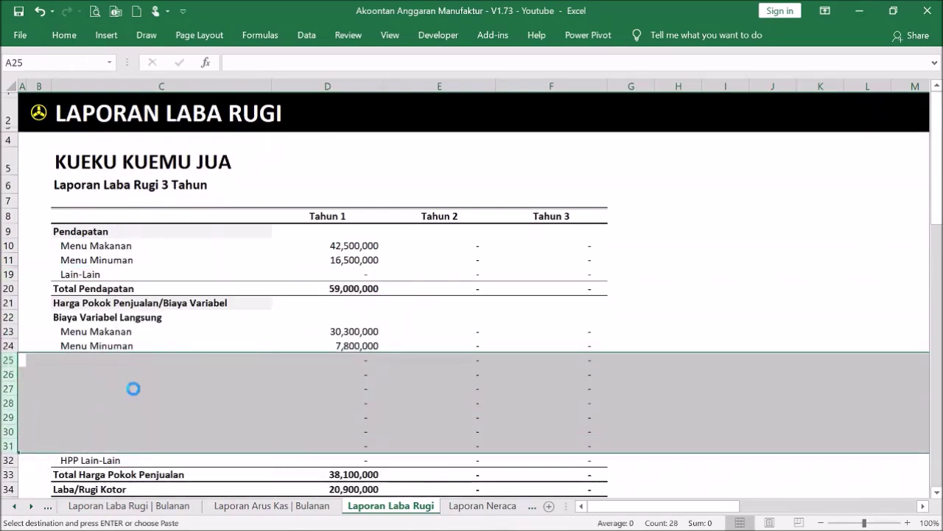
Step: Preview the printout of the three-year Laporan Laba Rugi and return to the Menu sheet
click(94, 11)
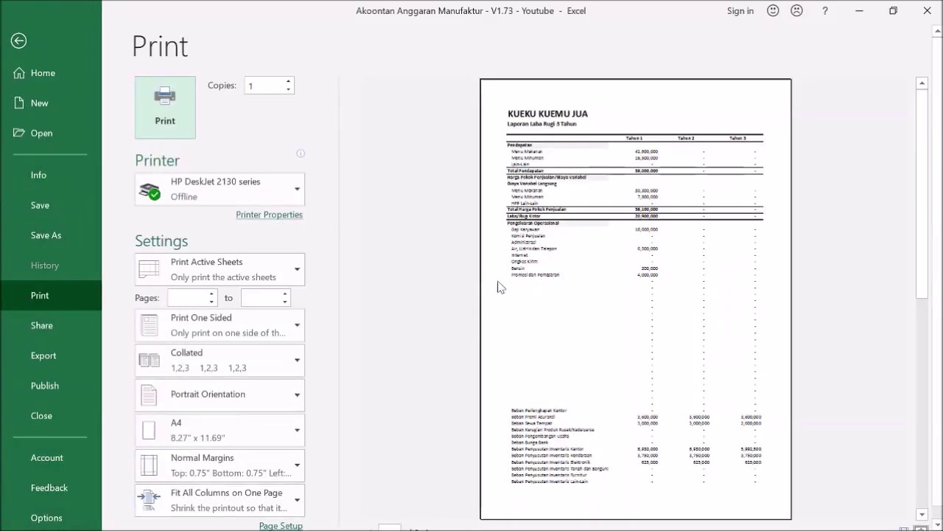
click(19, 40)
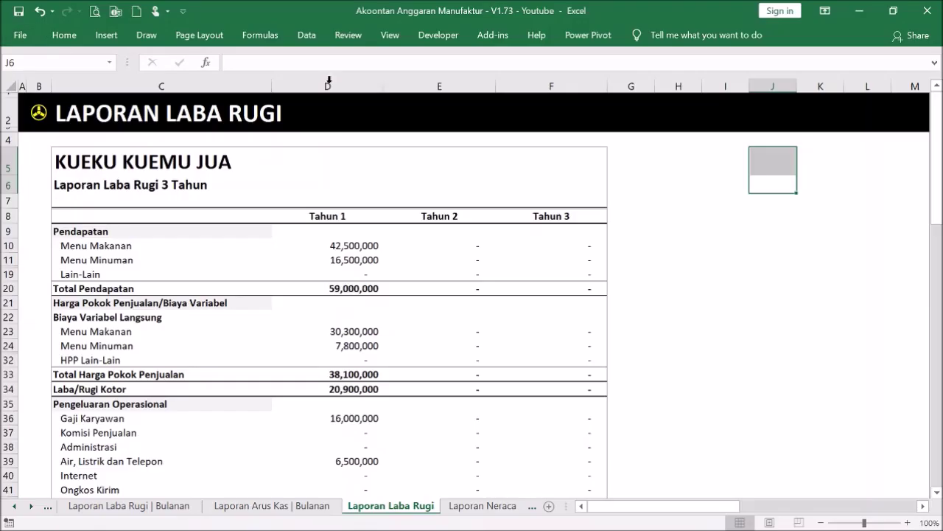
click(56, 116)
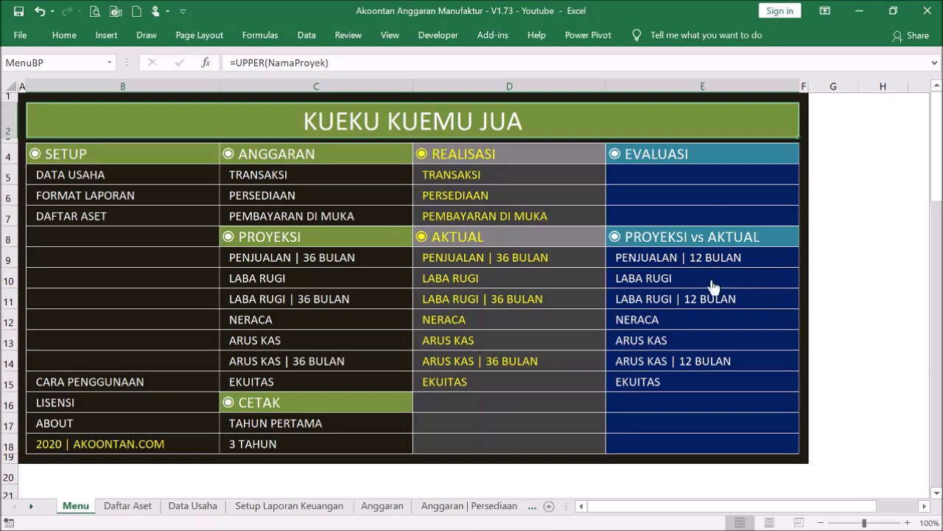
Step: Open Laba Rugi | 12 Bulan under Proyeksi vs Aktual and examine its monthly realisation rows and comparison charts
click(665, 300)
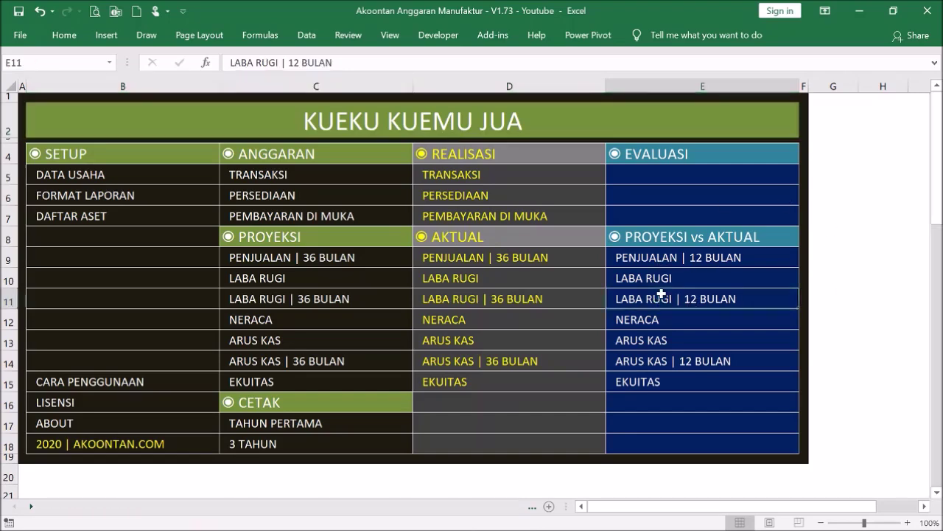
scroll(574, 328, down, 5)
scroll(578, 337, down, 1)
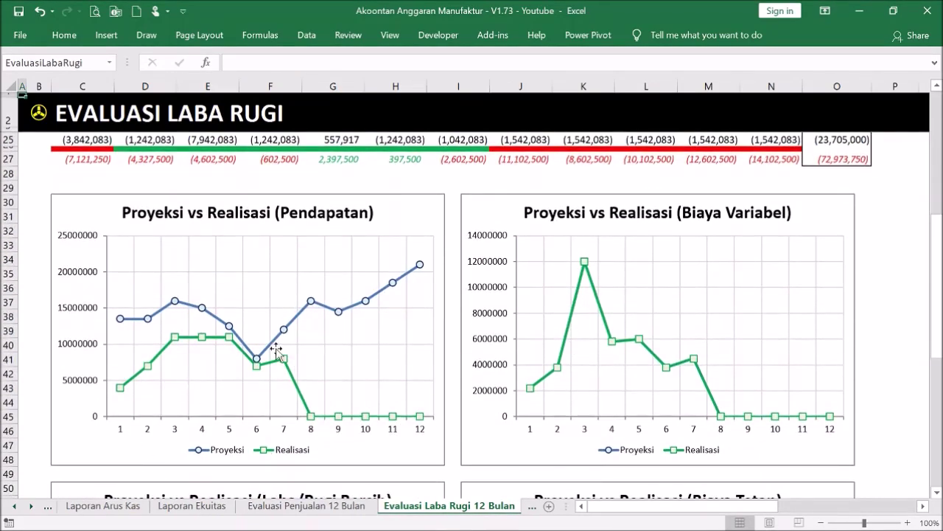
scroll(281, 348, down, 3)
scroll(246, 333, up, 9)
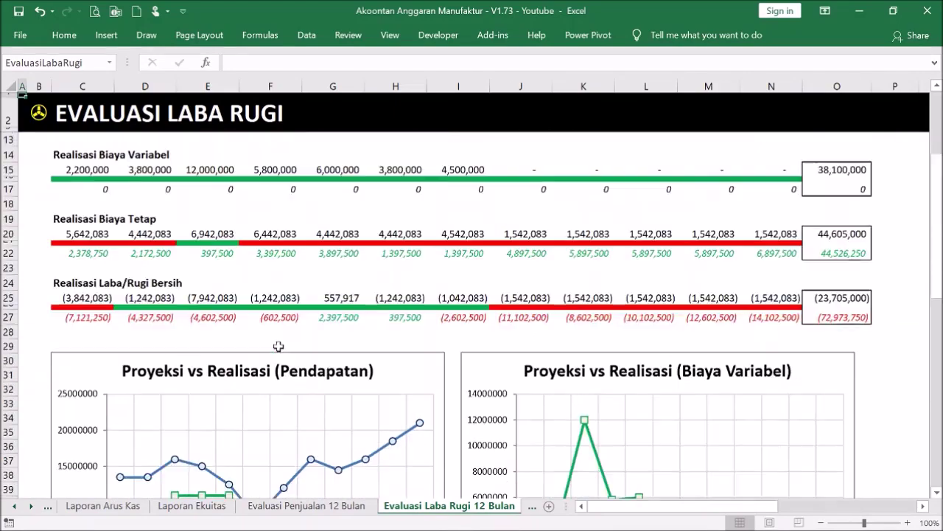
scroll(656, 203, down, 2)
scroll(659, 203, up, 2)
scroll(710, 198, down, 1)
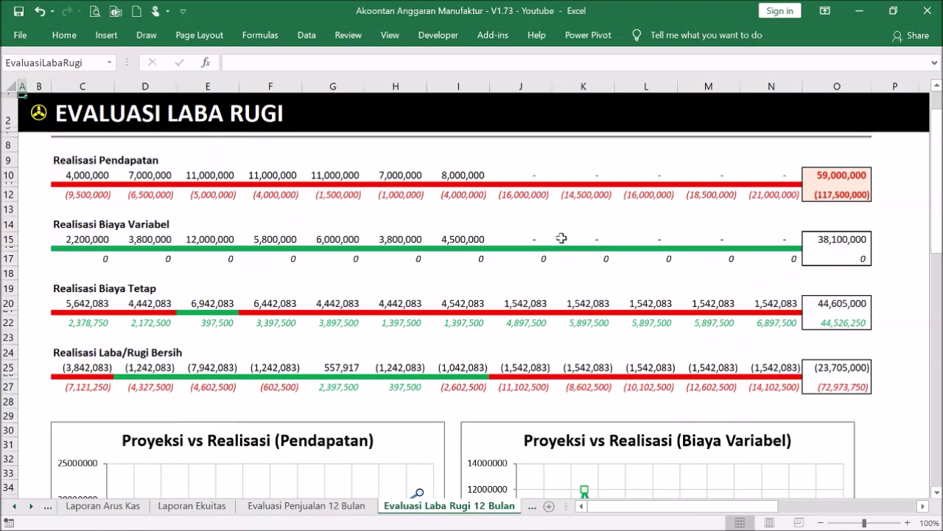
Step: Compare projection and realisation in the Pendapatan, Biaya Variabel, Laba/Rugi Bersih and Biaya Tetap charts, and return to the Menu sheet
scroll(561, 234, down, 3)
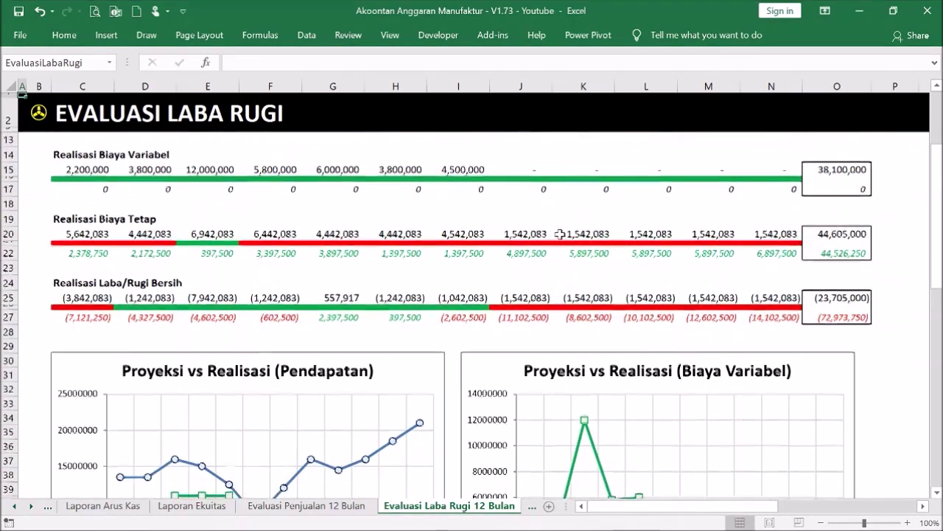
scroll(561, 234, down, 1)
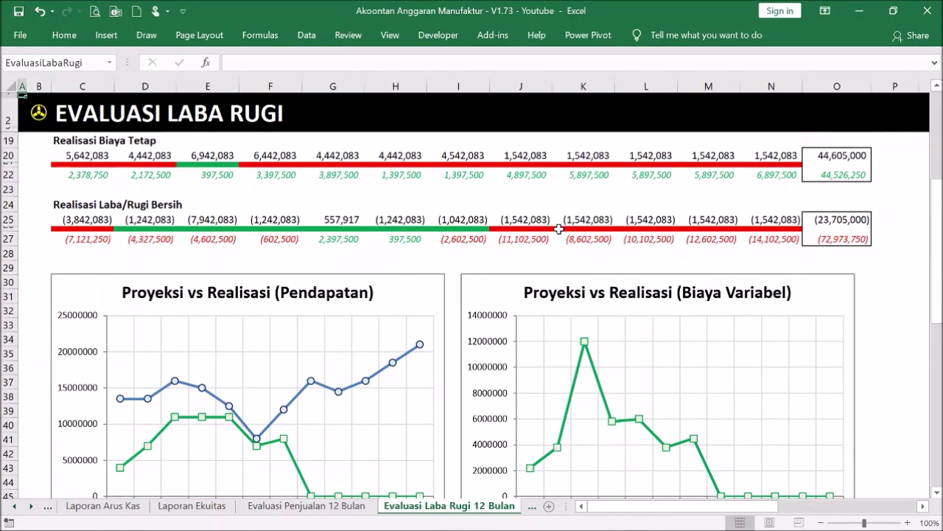
click(559, 229)
scroll(559, 229, down, 4)
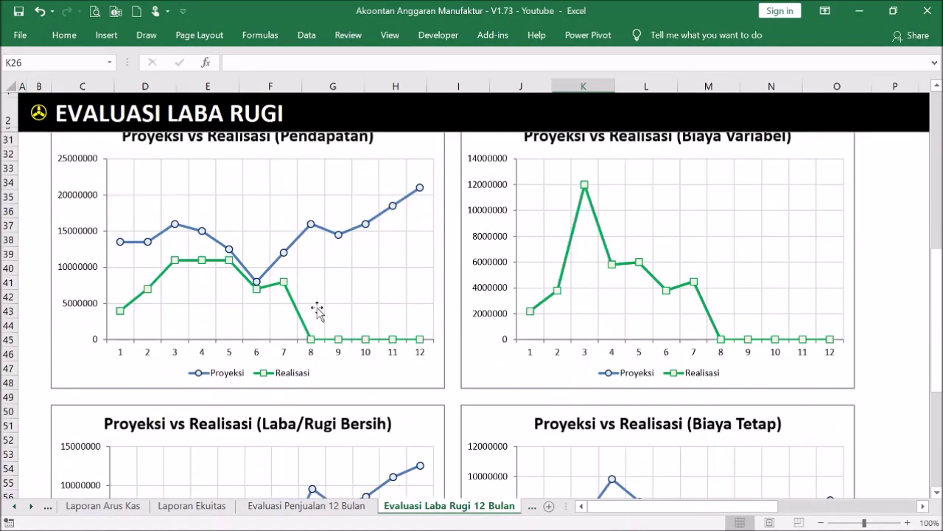
scroll(318, 311, up, 3)
scroll(317, 310, down, 7)
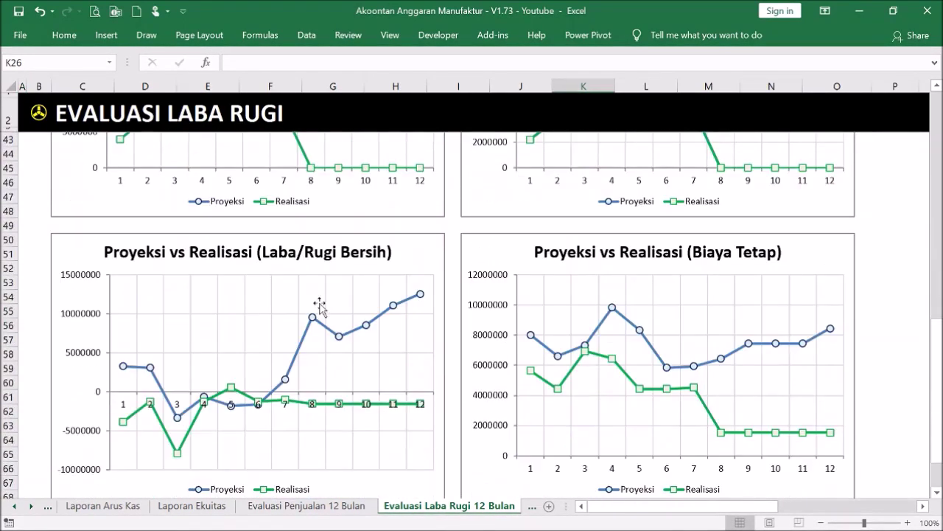
scroll(382, 324, up, 13)
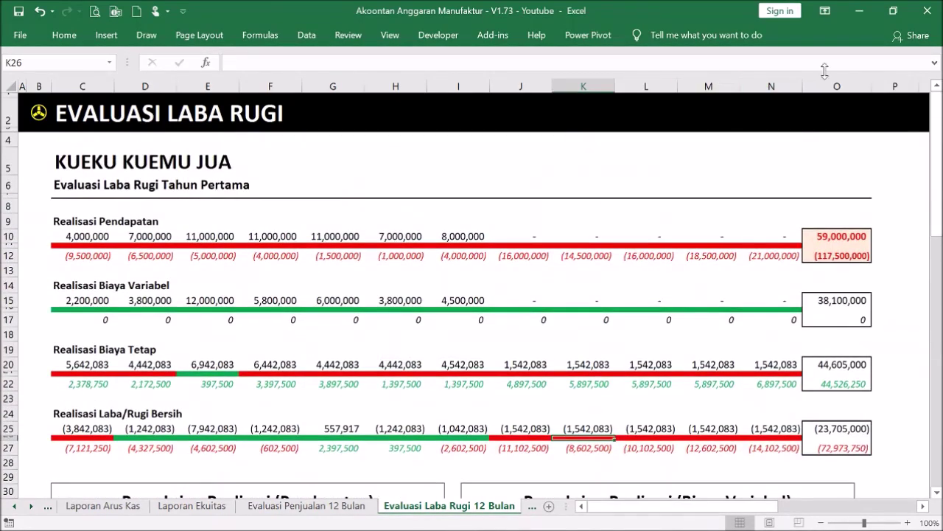
click(39, 116)
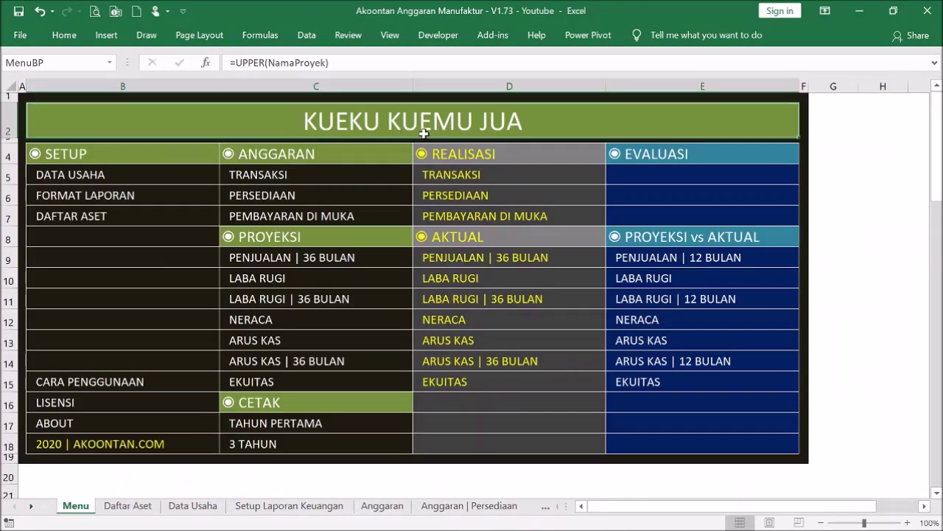
Step: Open Laba Rugi under Proyeksi vs Aktual, examine the percentages down to Laba/Rugi Bersih in E77, and return to the Menu sheet
click(654, 287)
scroll(844, 218, down, 14)
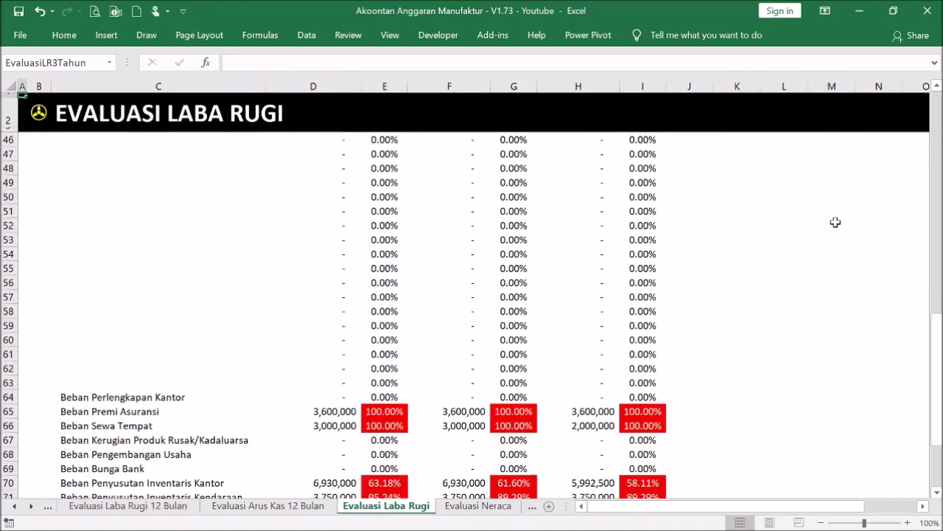
scroll(835, 222, down, 7)
click(385, 288)
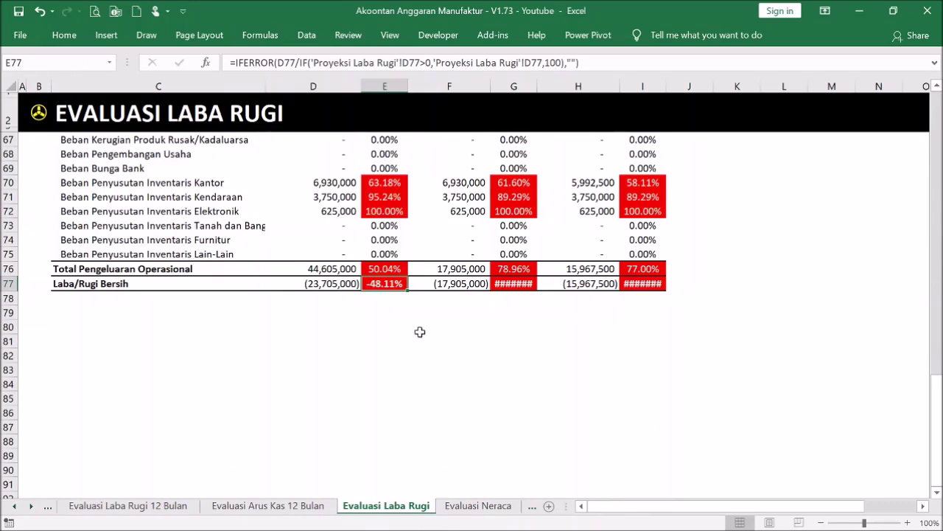
scroll(419, 331, up, 20)
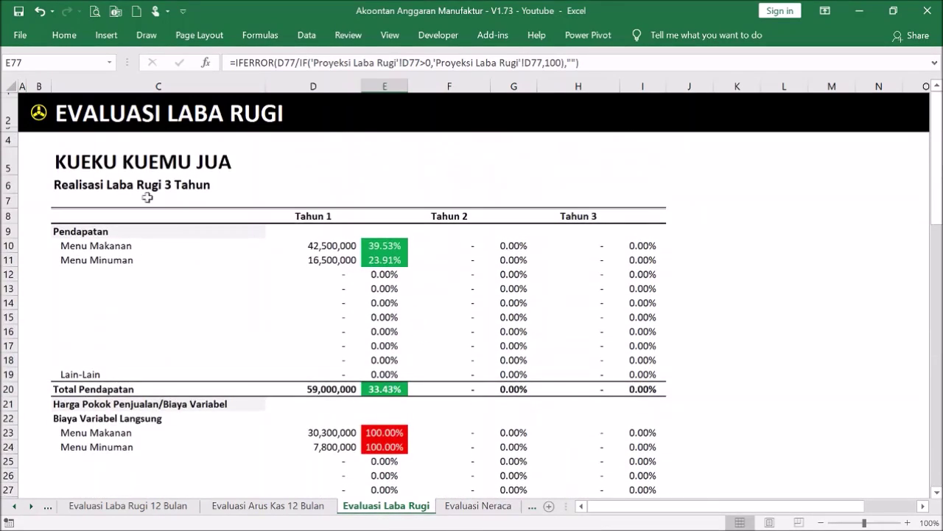
click(38, 113)
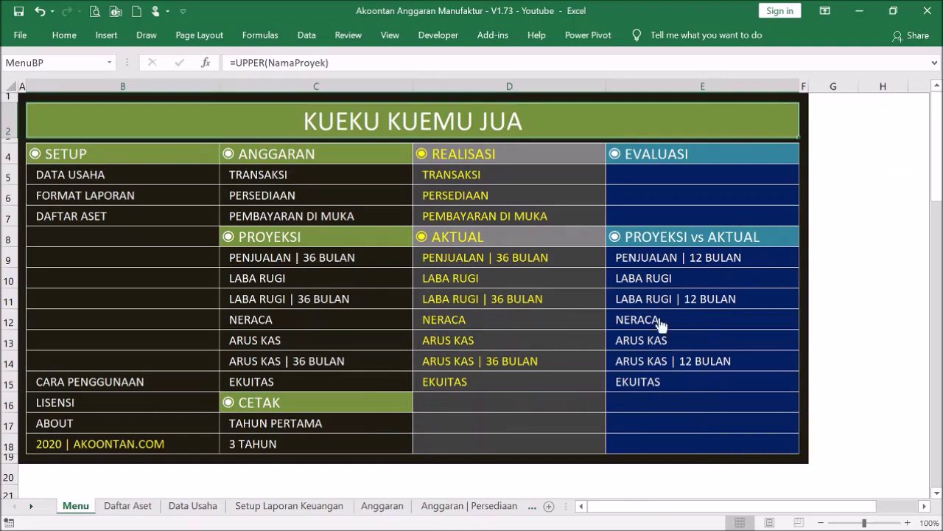
Step: Open Neraca under Proyeksi vs Aktual, preview its printout and return to the Menu sheet
click(610, 319)
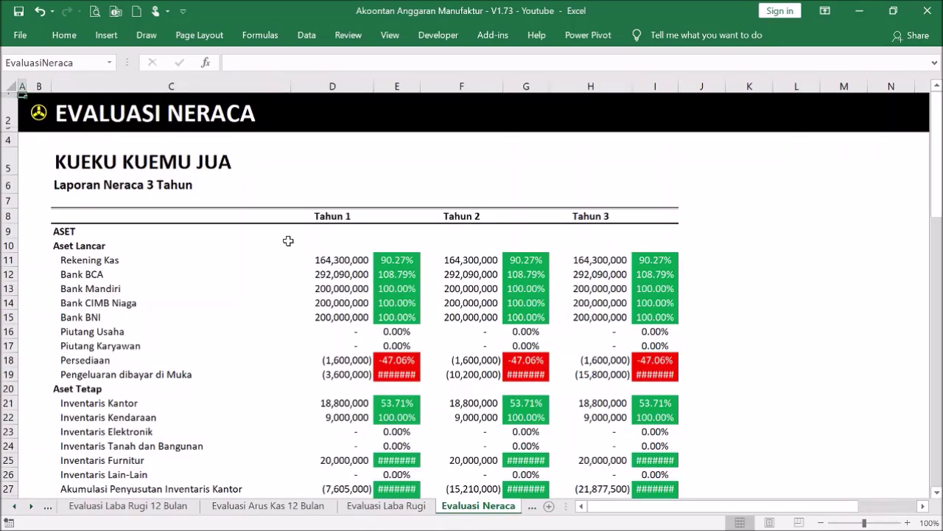
click(95, 11)
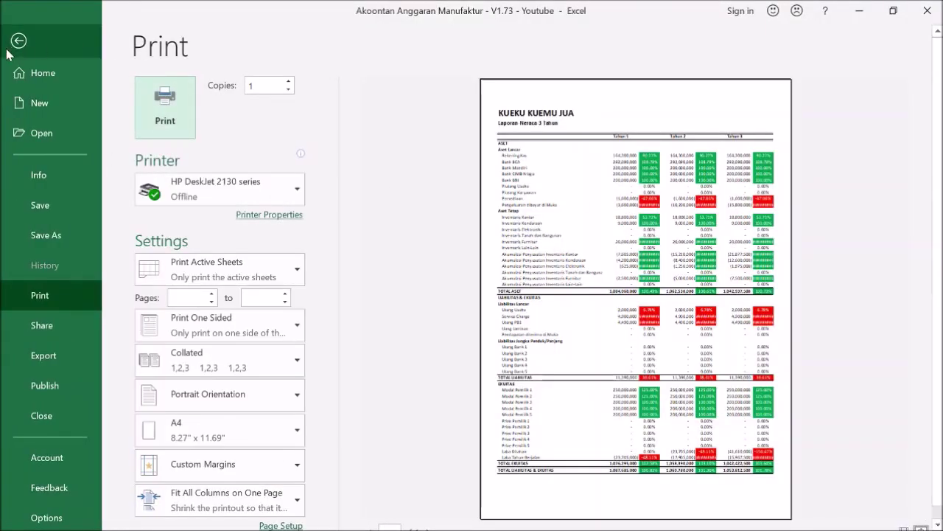
click(18, 42)
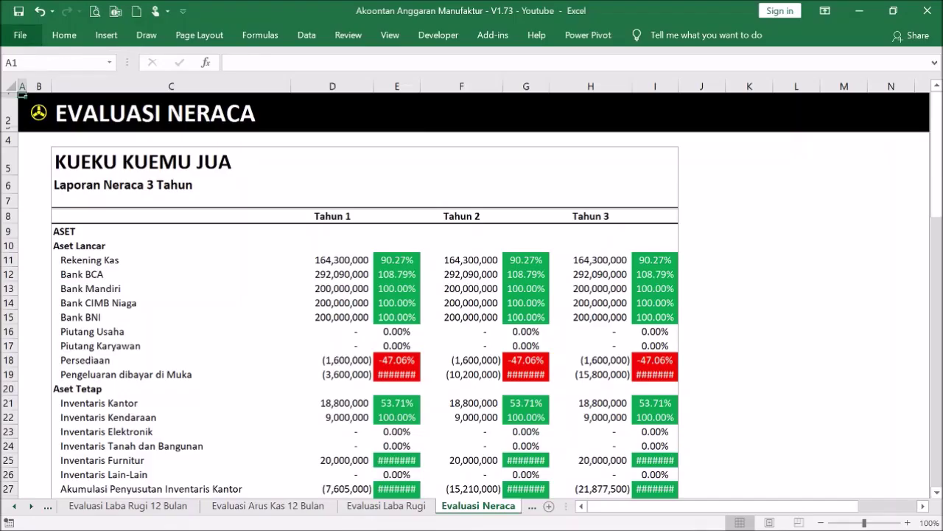
click(38, 120)
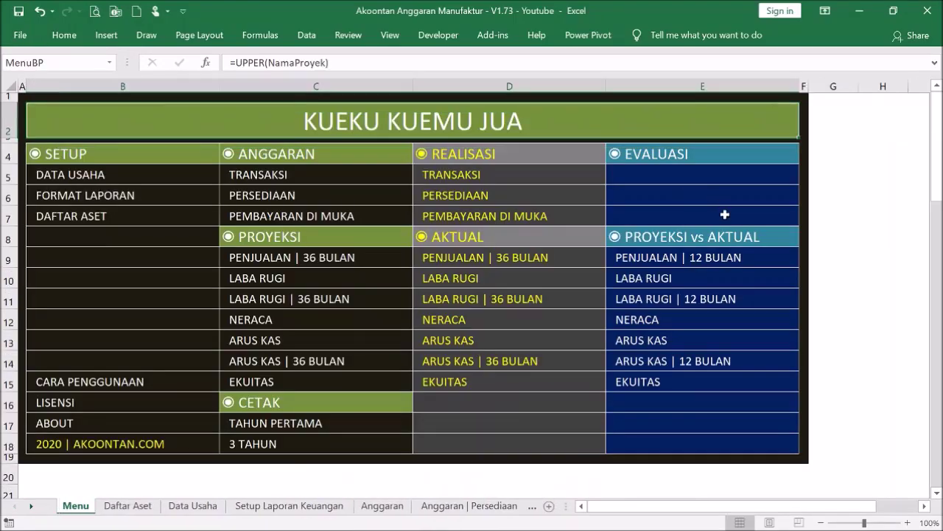
Step: Revisit the three-year Laba Rugi evaluation, preview the printout of the 12-month one and return to the Menu sheet
click(655, 283)
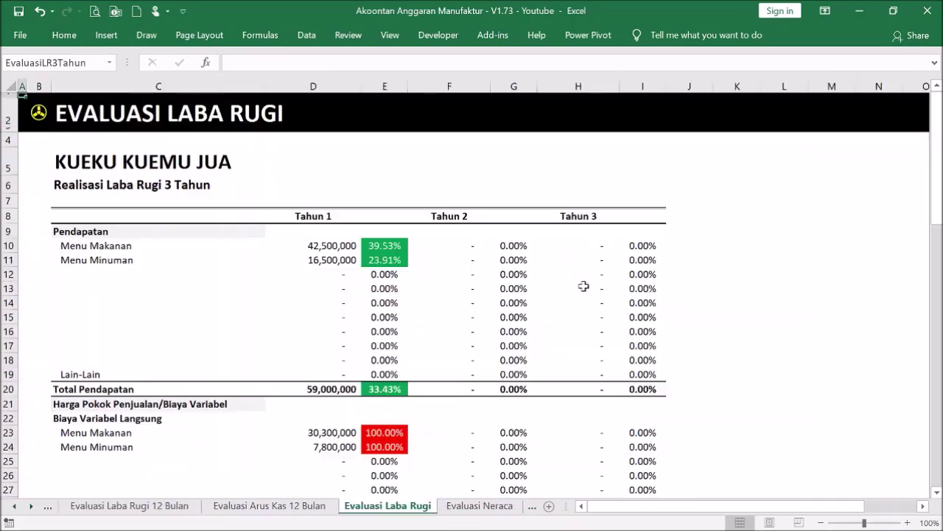
click(40, 112)
click(668, 298)
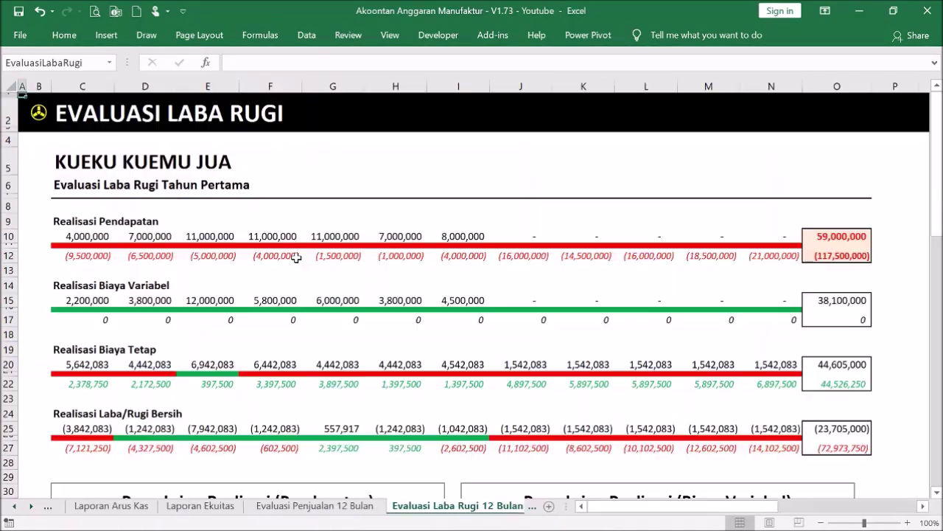
click(95, 11)
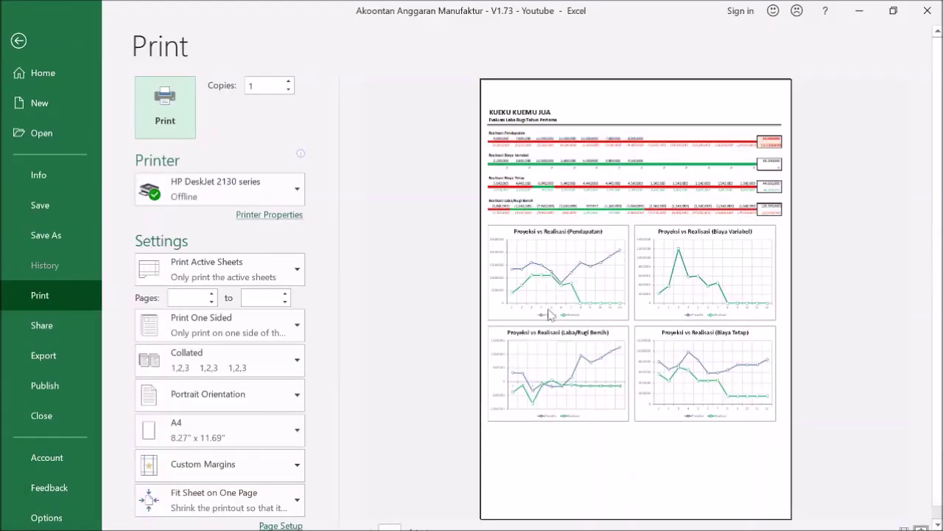
click(19, 42)
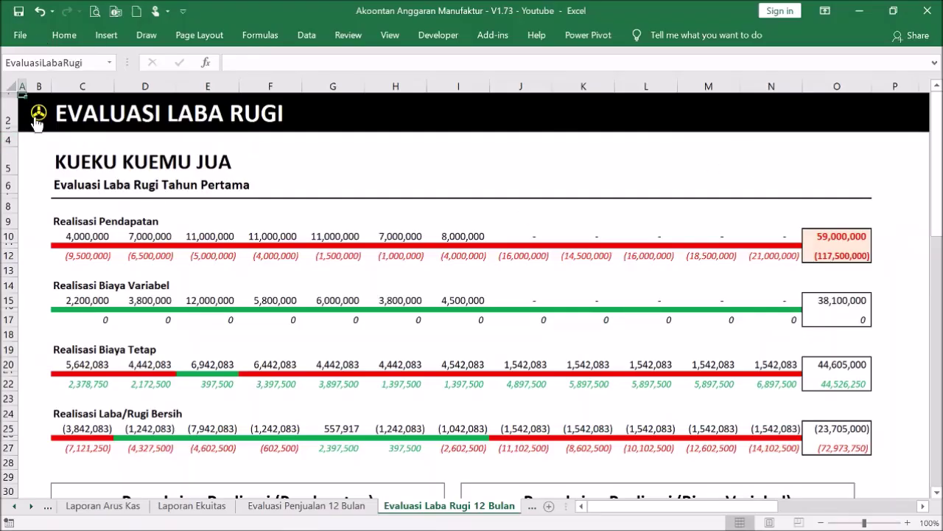
click(38, 114)
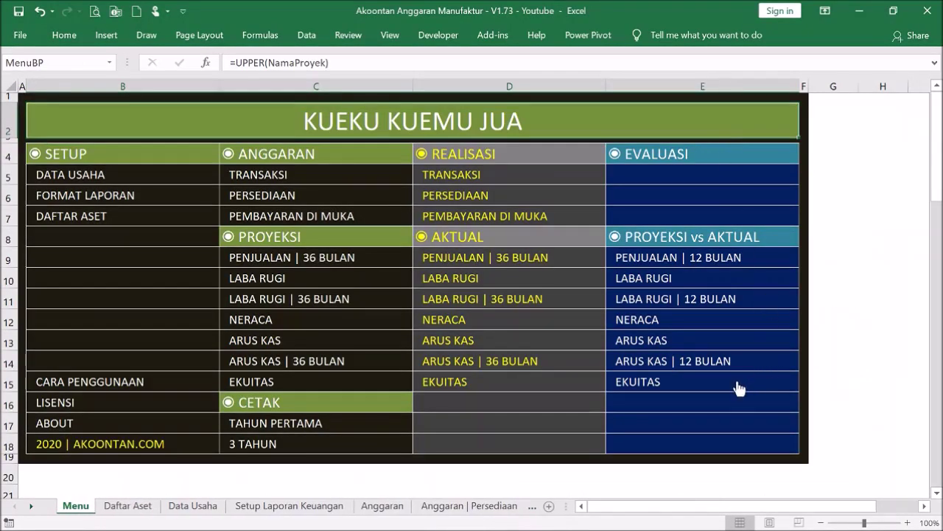
Step: Open Arus Kas | 12 Bulan under Proyeksi vs Aktual, preview its printout and return to the Menu sheet
click(712, 361)
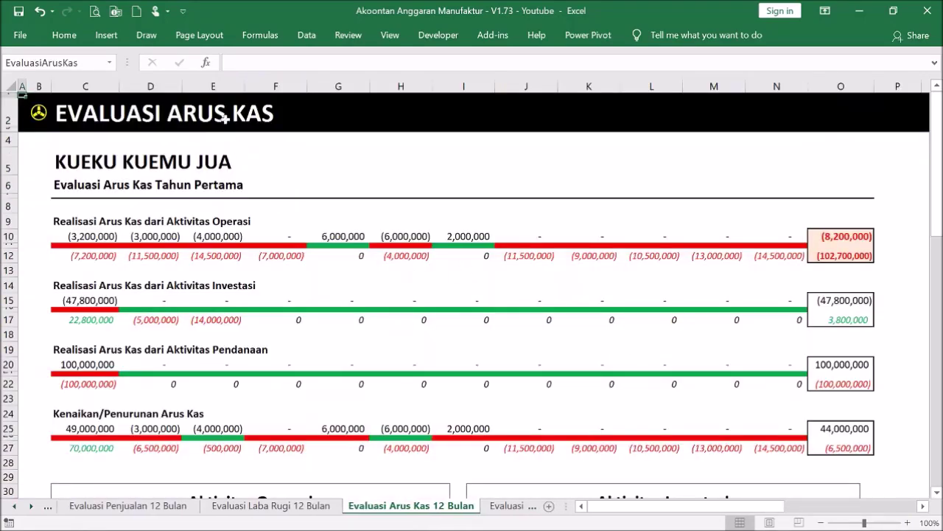
click(95, 11)
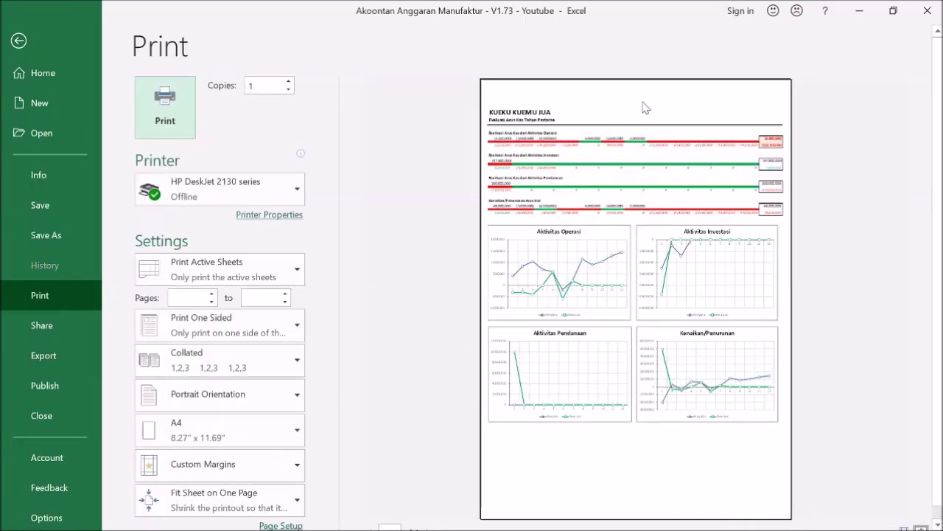
click(19, 40)
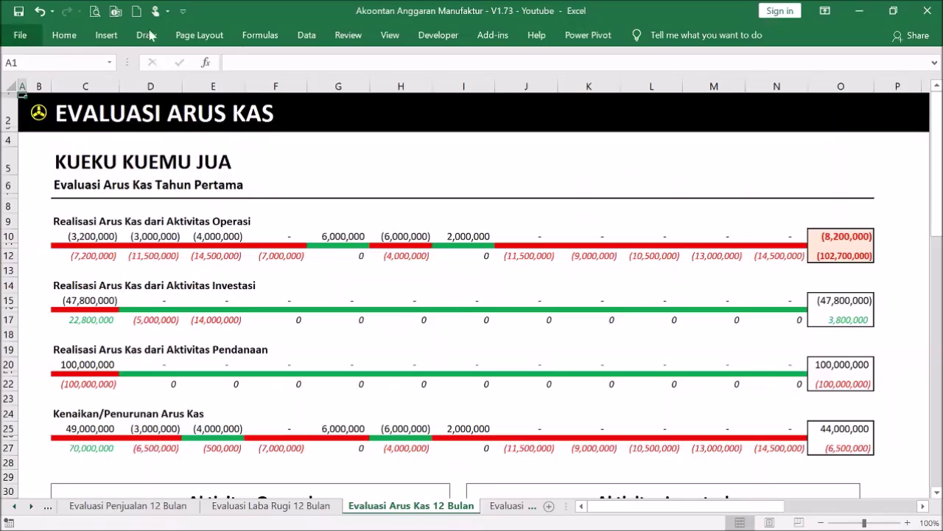
click(40, 117)
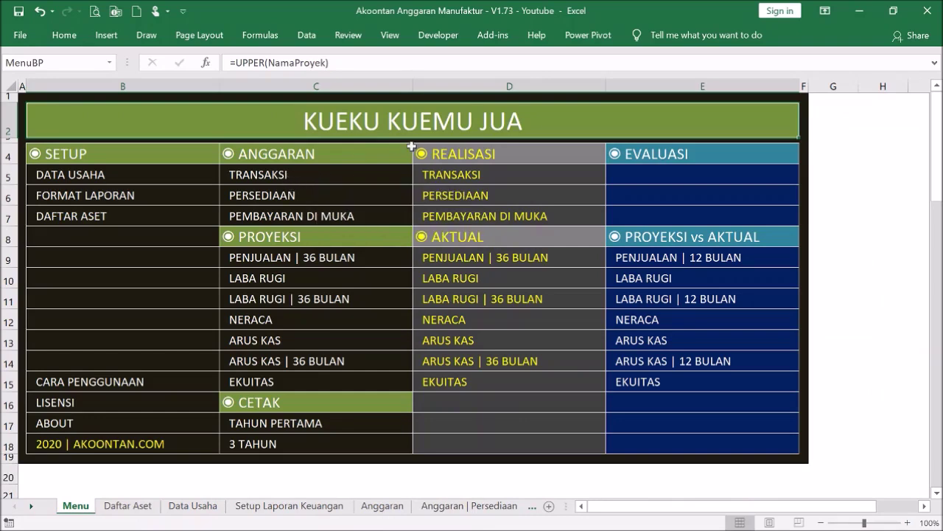
click(839, 218)
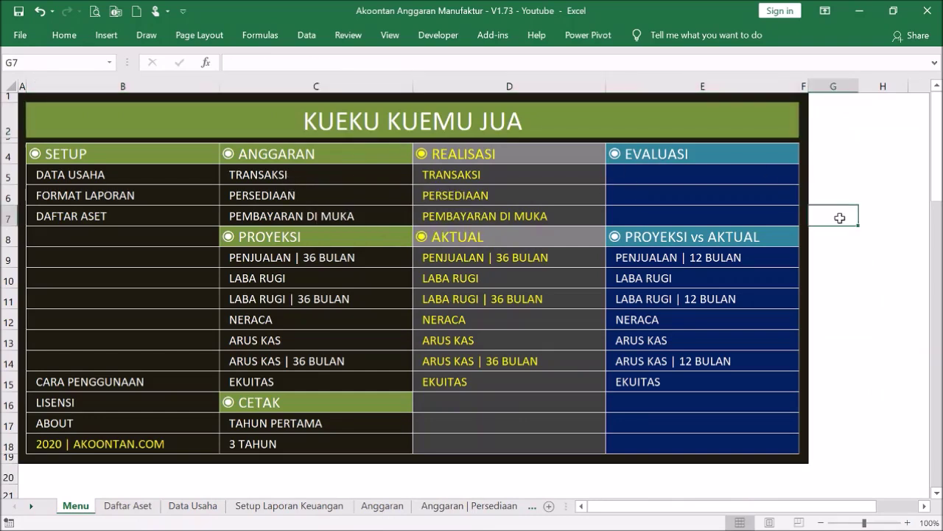